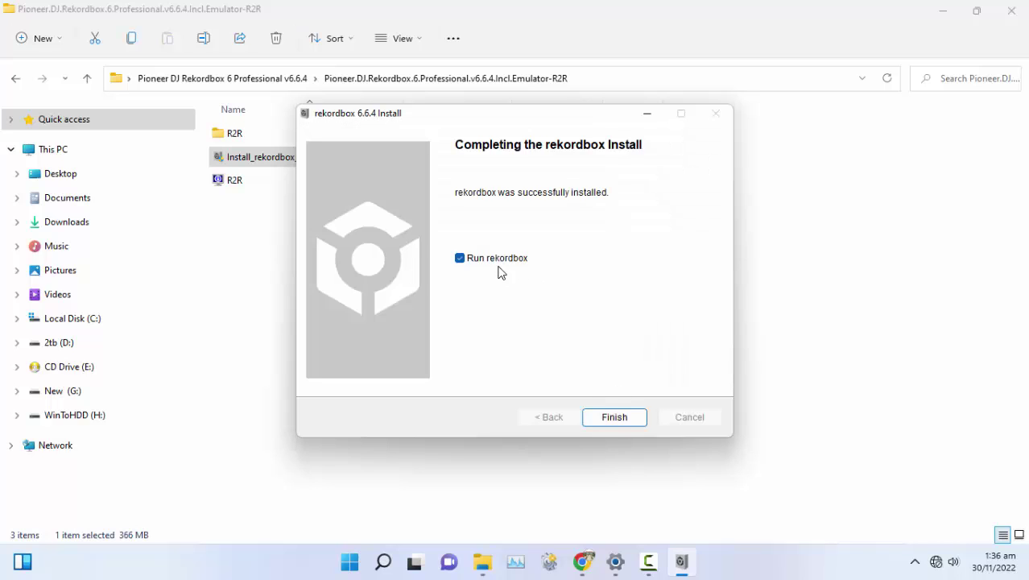
Finish the rekordbox 6.6.4 installer and view the R2R system information file in Notepad.
click(615, 419)
click(453, 423)
right_click(241, 179)
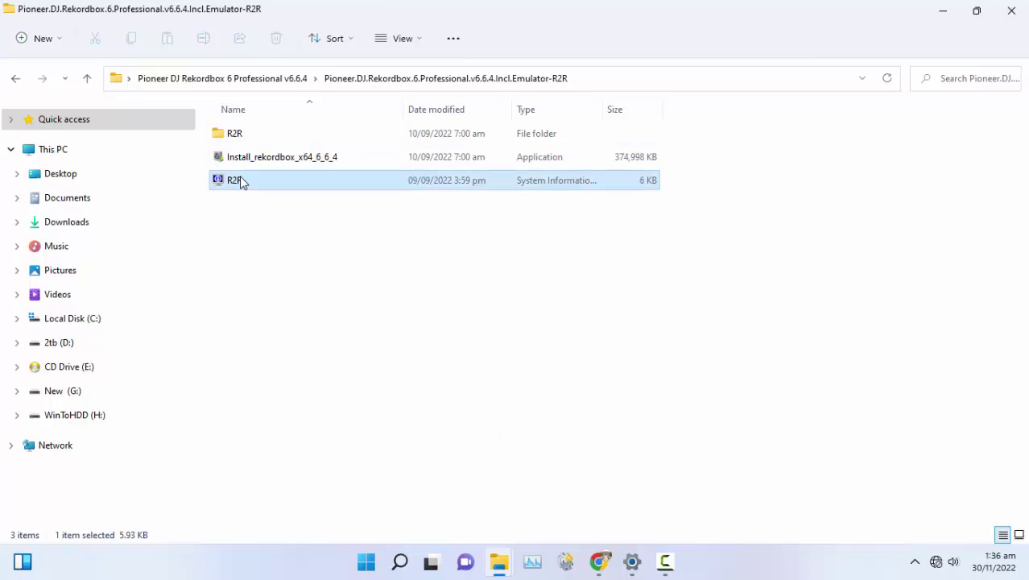
mouse_move(407, 256)
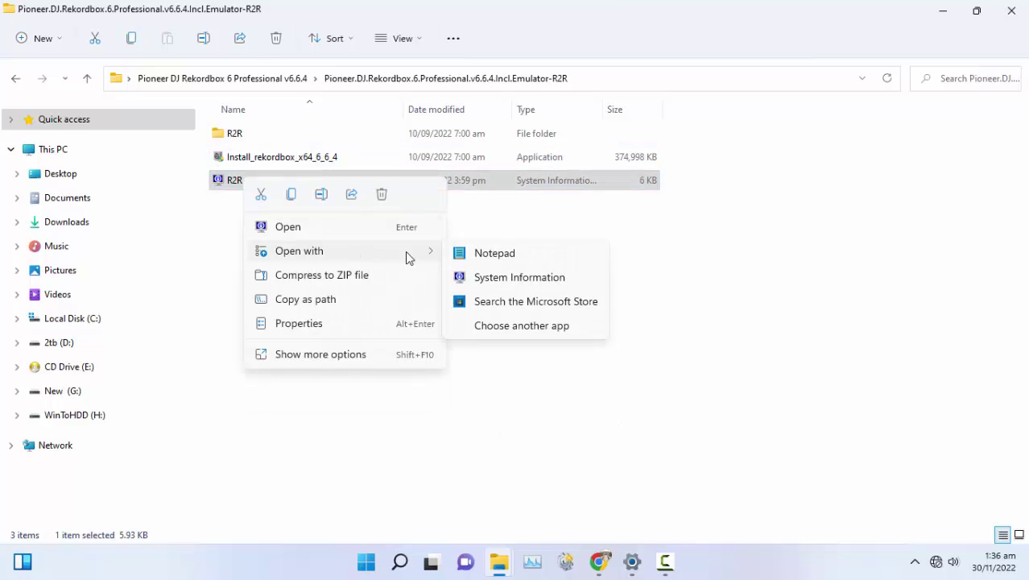
click(487, 258)
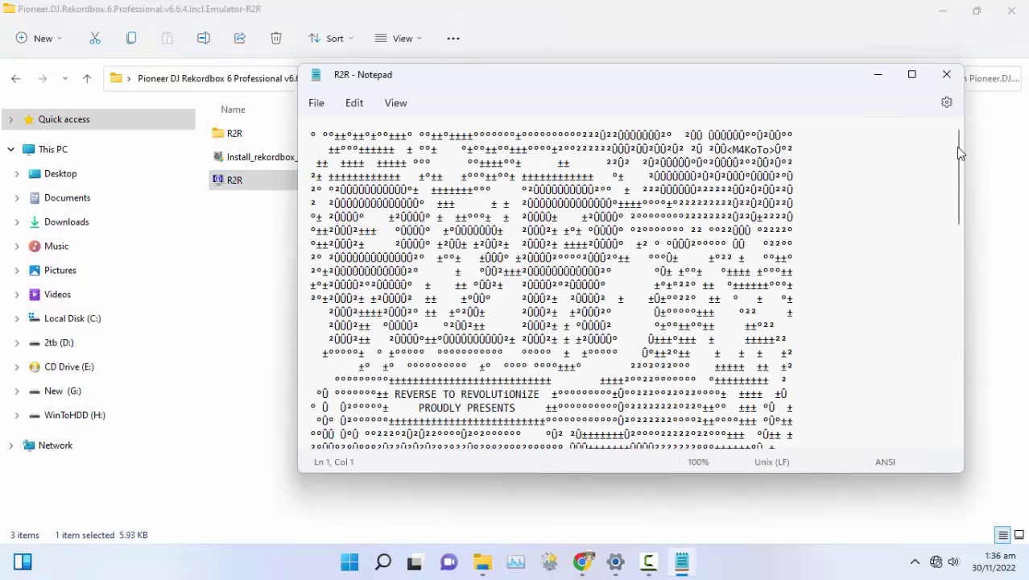
drag(958, 153, 933, 414)
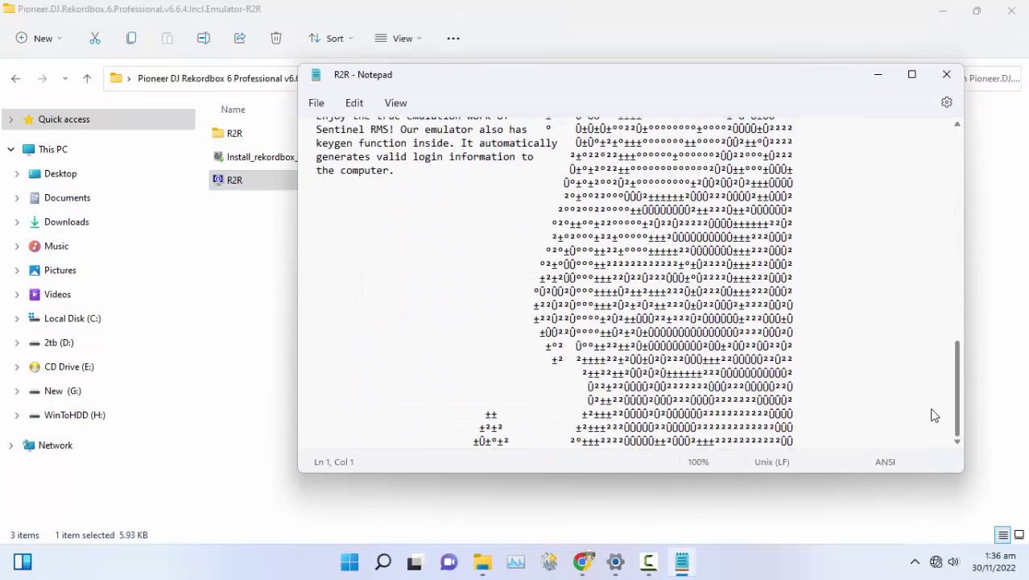
click(946, 74)
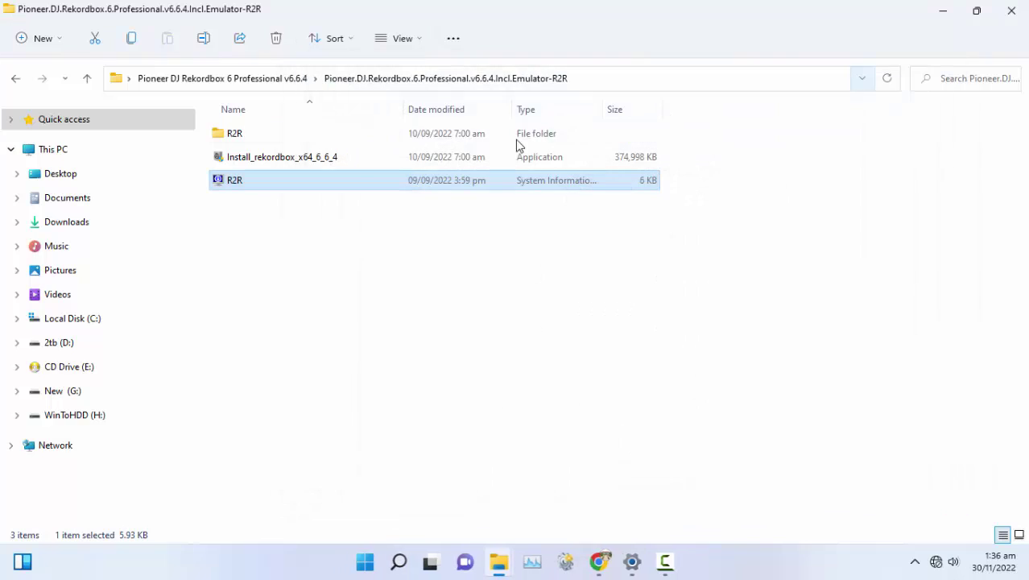
Open the R2R text document inside the R2R folder and copy the four server addresses listed under instruction 1.
double_click(242, 139)
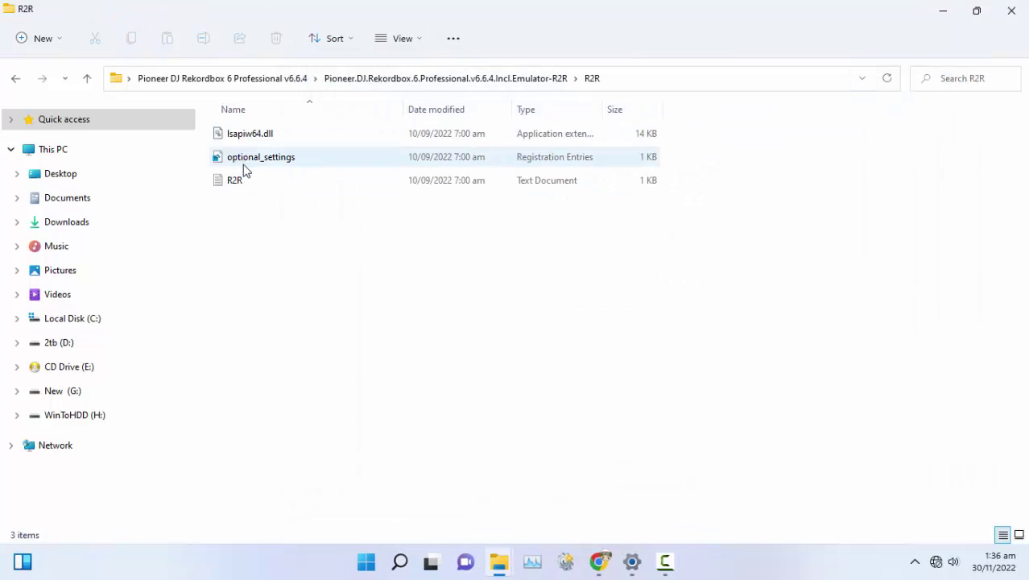
click(245, 184)
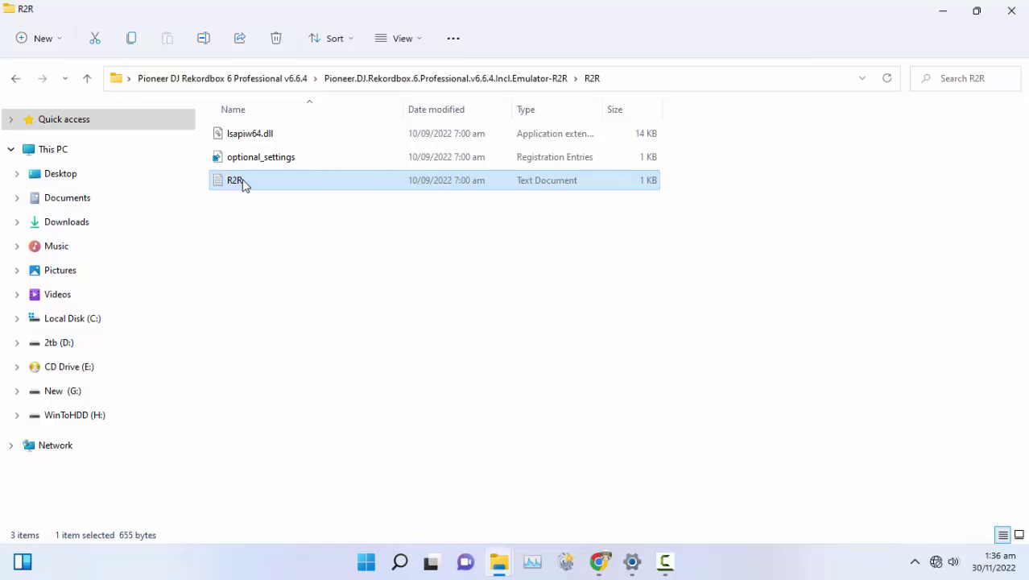
double_click(245, 184)
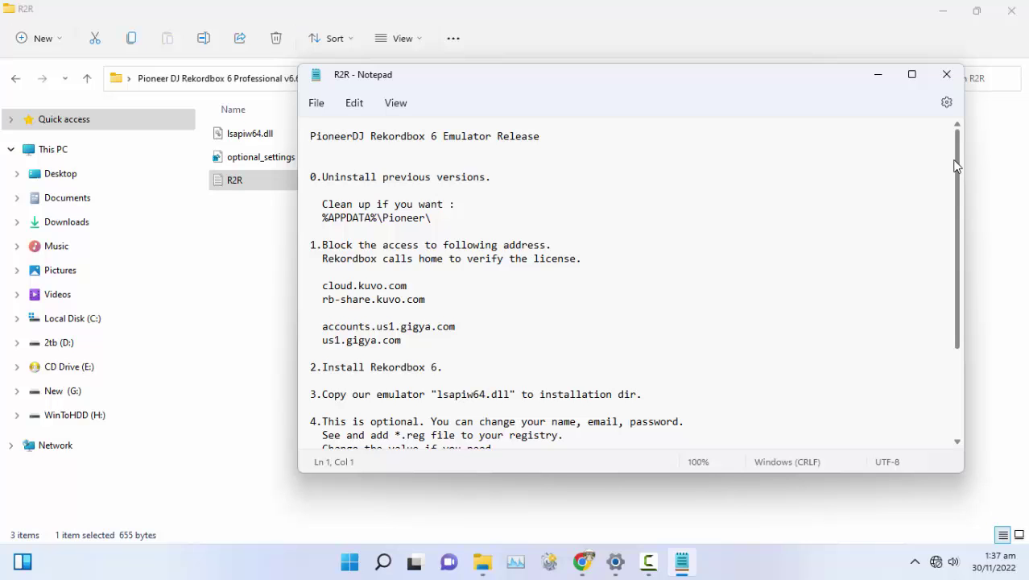
drag(956, 165, 953, 193)
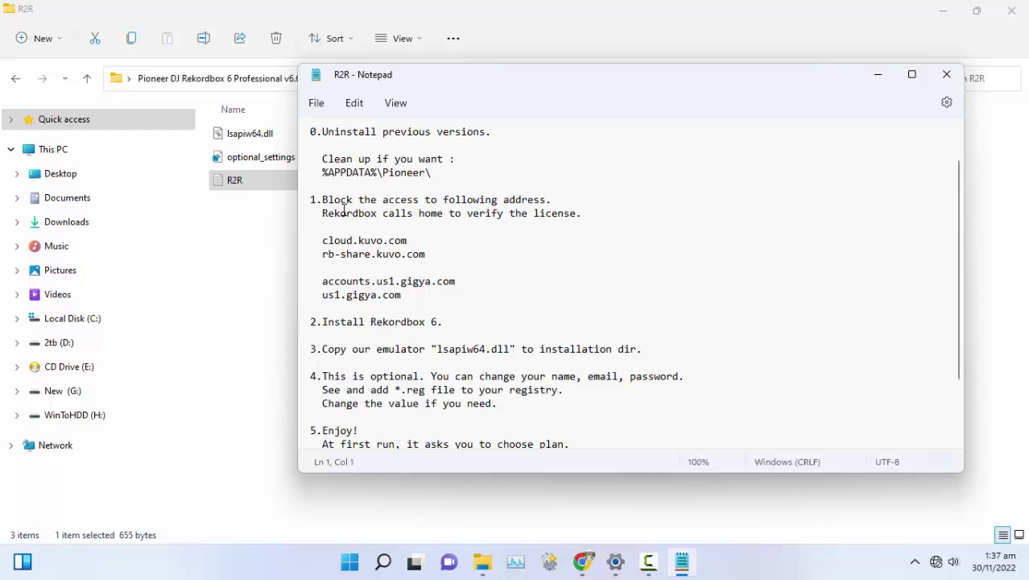
click(339, 243)
drag(357, 250, 403, 295)
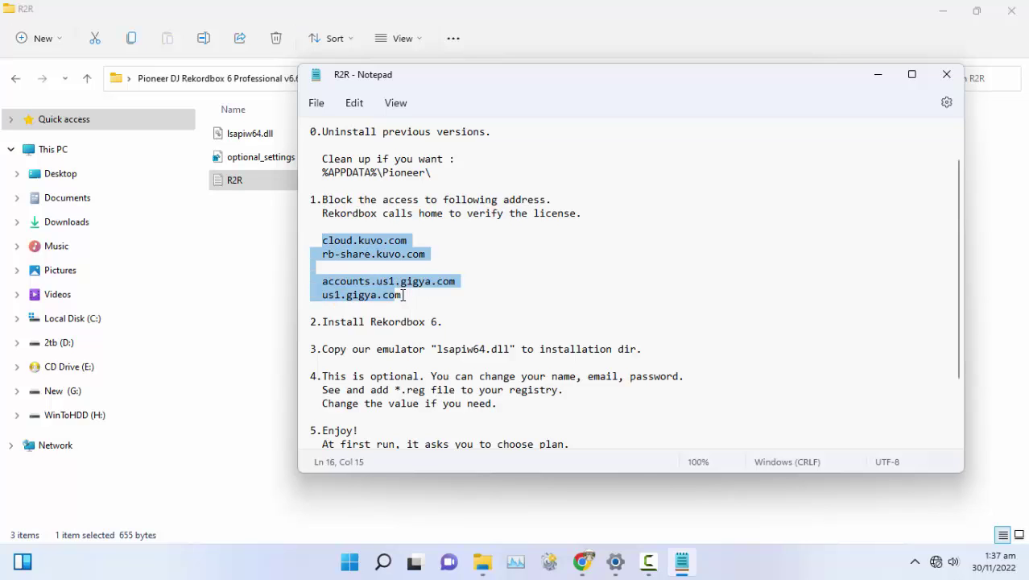
right_click(387, 255)
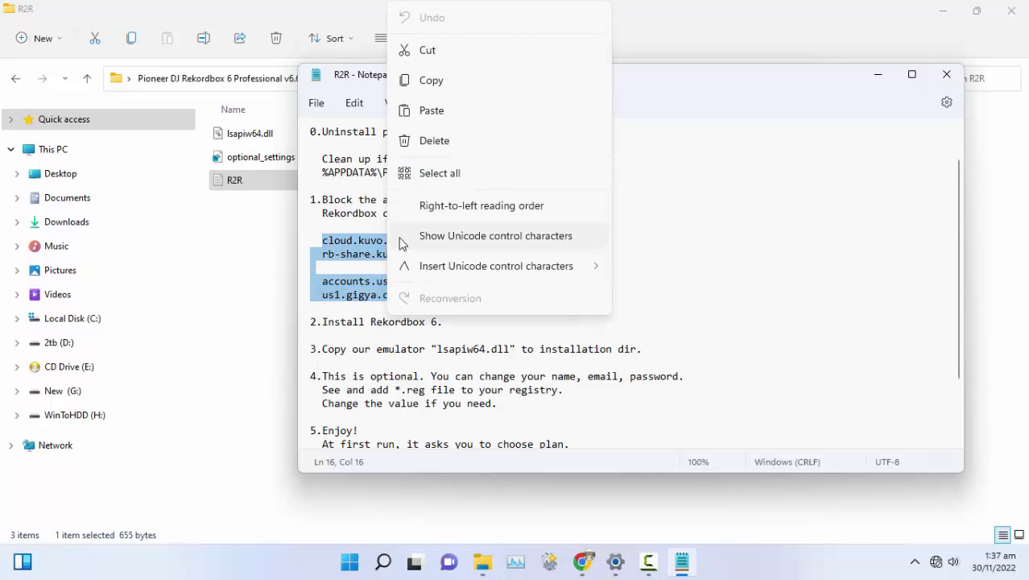
click(452, 81)
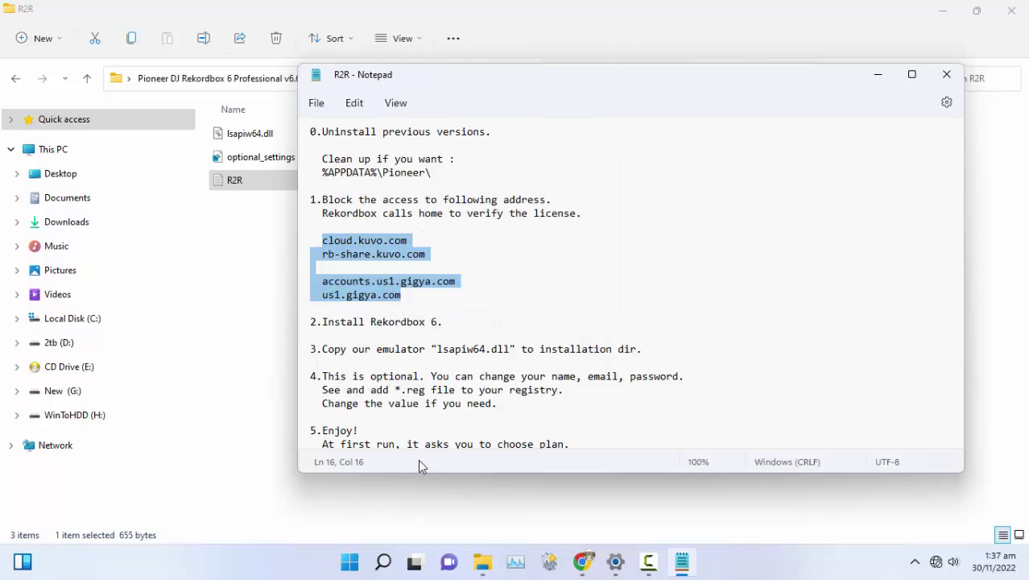
Open a second File Explorer window at C:\Windows\System32\drivers\etc.
click(481, 566)
right_click(481, 566)
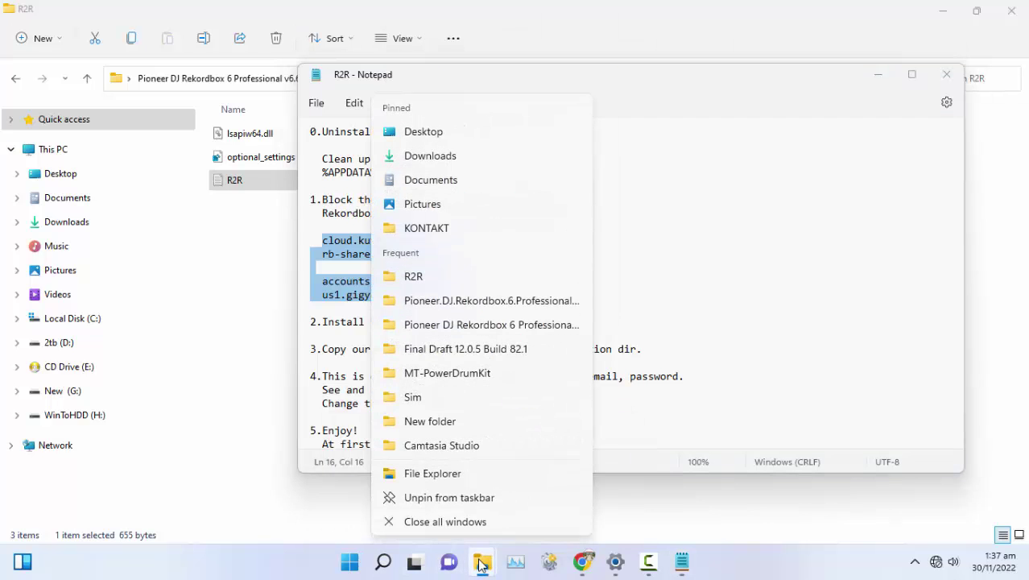
click(449, 475)
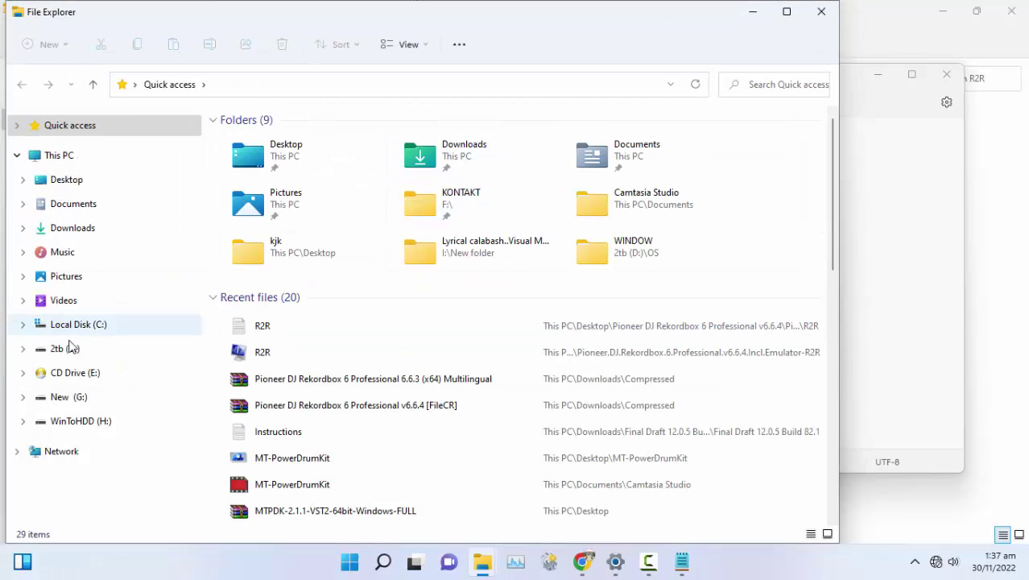
click(69, 323)
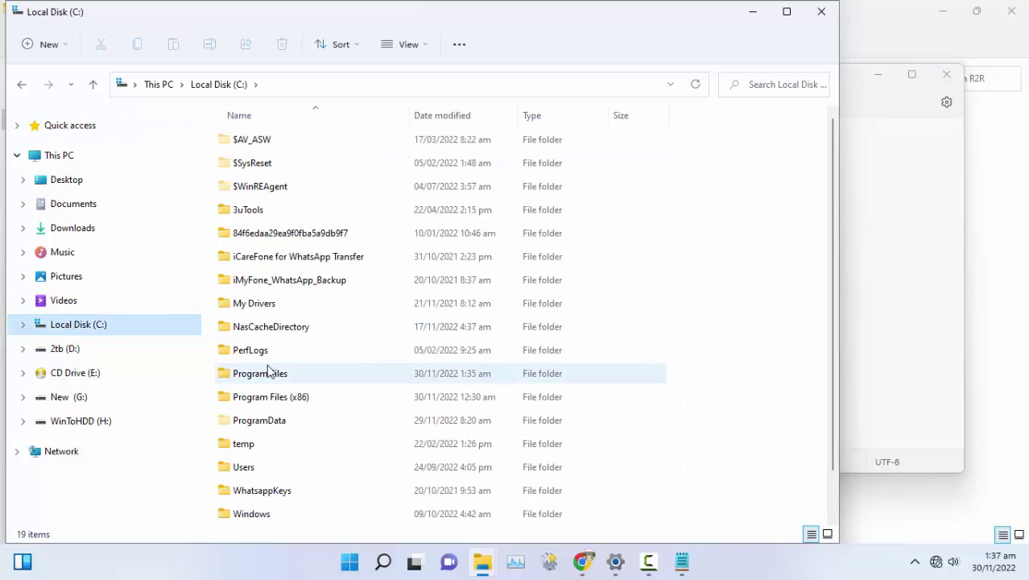
scroll(274, 375, down, 1)
double_click(250, 470)
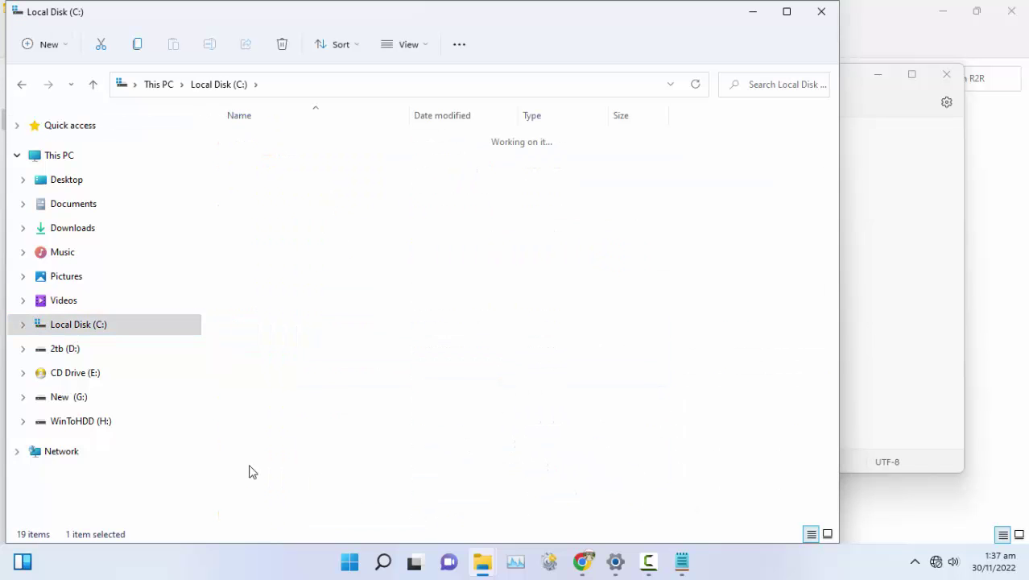
scroll(297, 361, down, 6)
scroll(296, 362, down, 12)
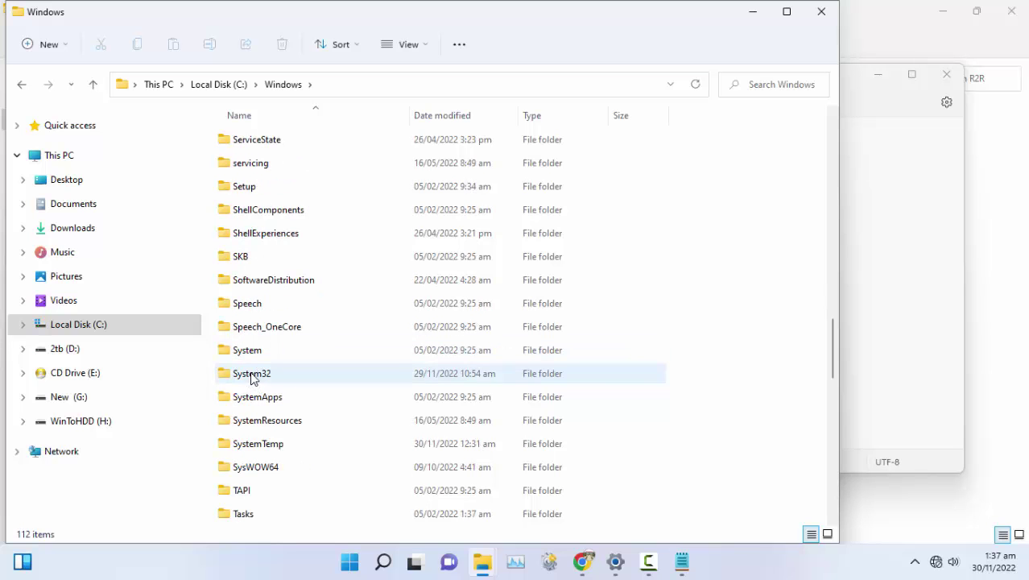
double_click(252, 376)
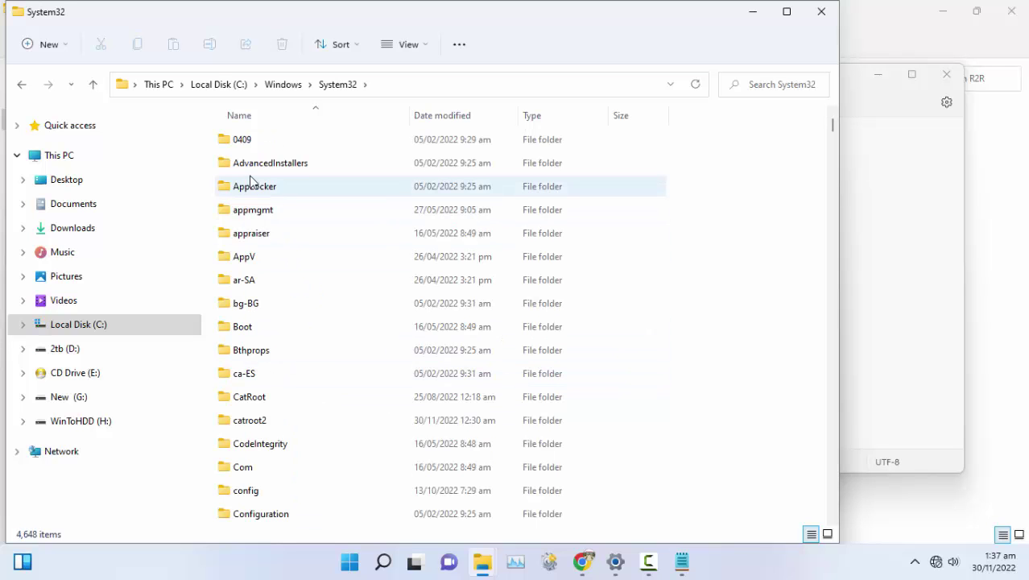
scroll(256, 345, down, 4)
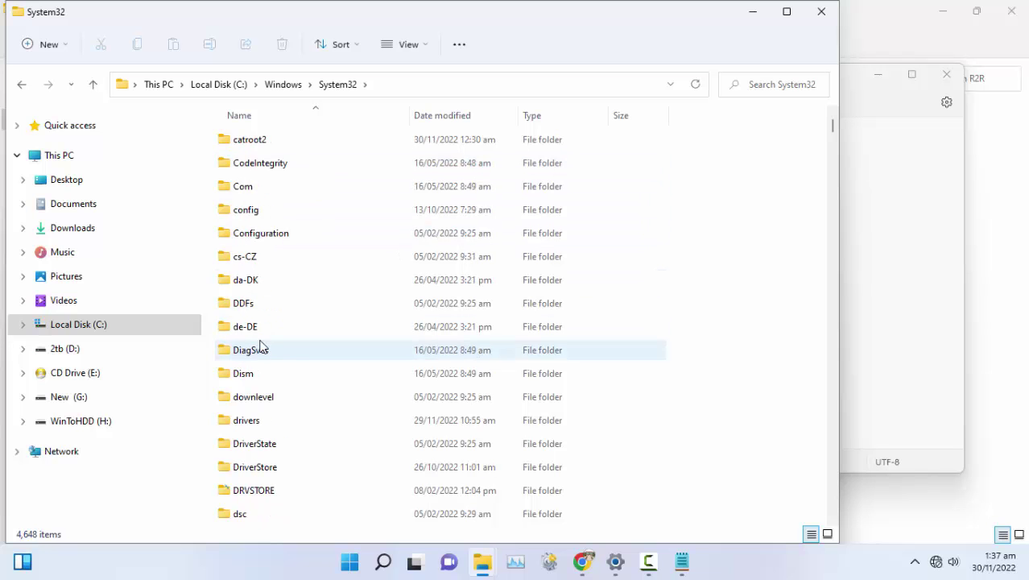
double_click(251, 424)
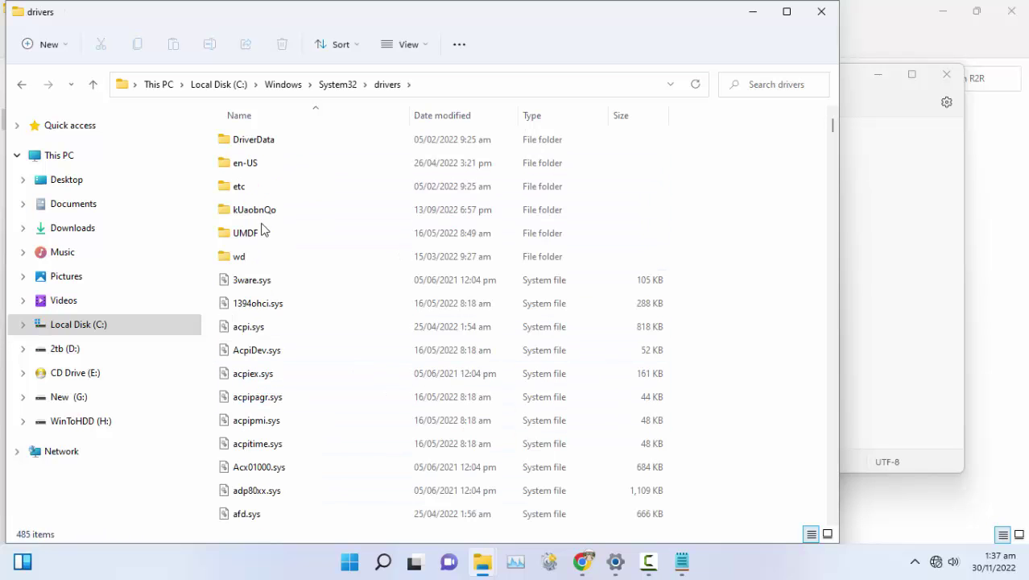
double_click(235, 190)
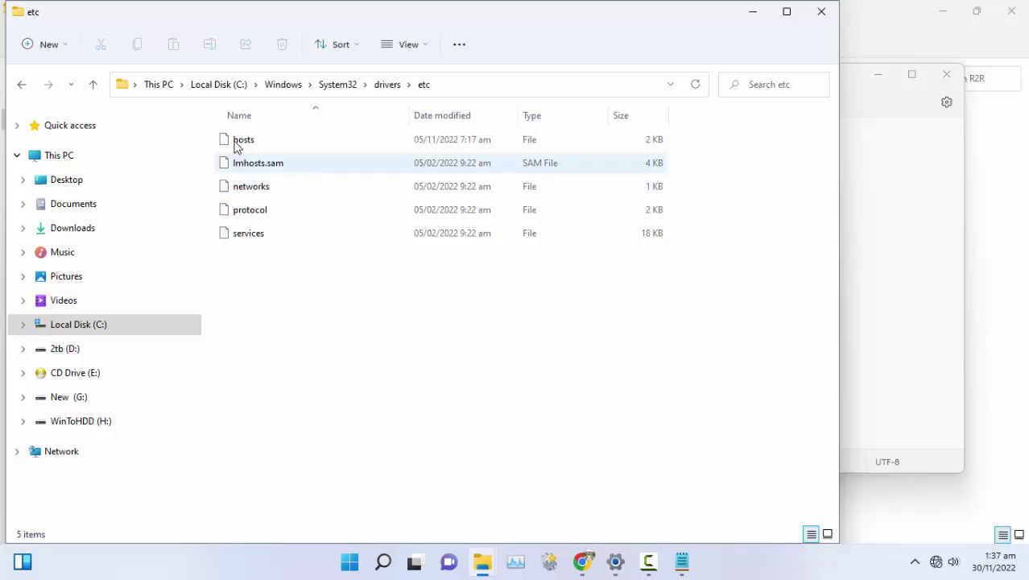
click(248, 146)
drag(251, 143, 80, 188)
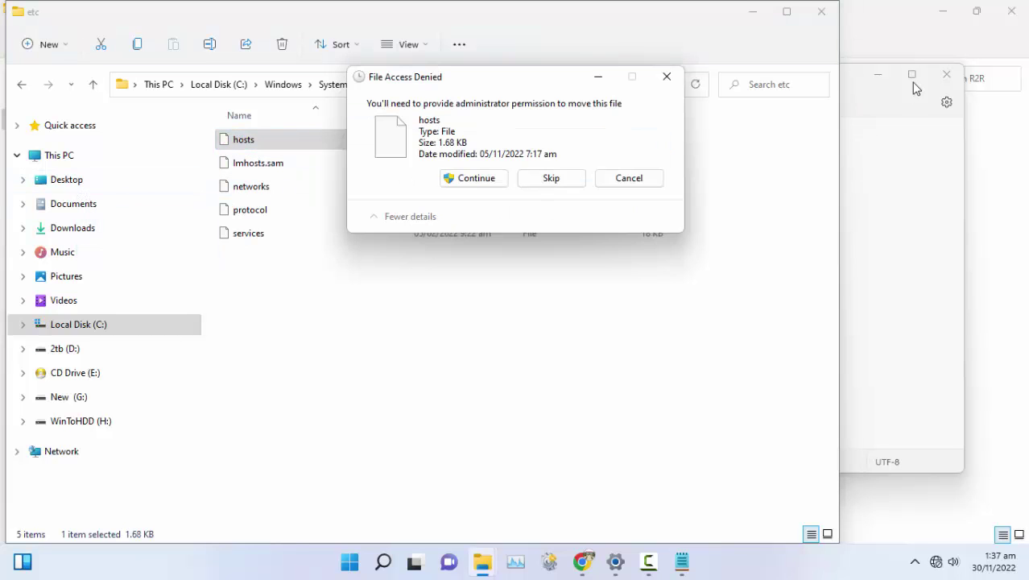
click(668, 78)
Move the hosts file from the etc folder into the R2R folder, granting administrator permission.
drag(541, 3, 893, 168)
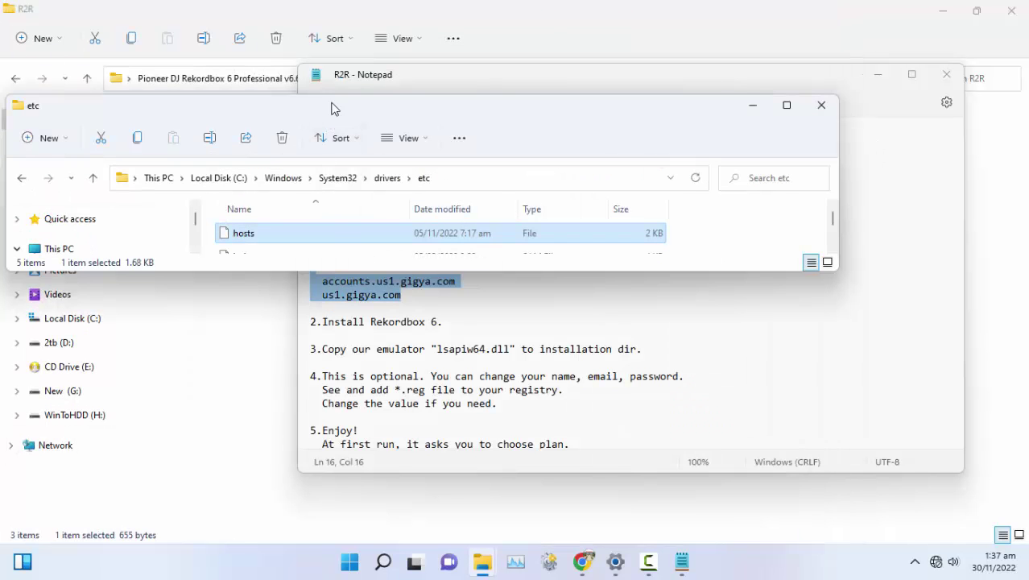
drag(318, 109, 531, 118)
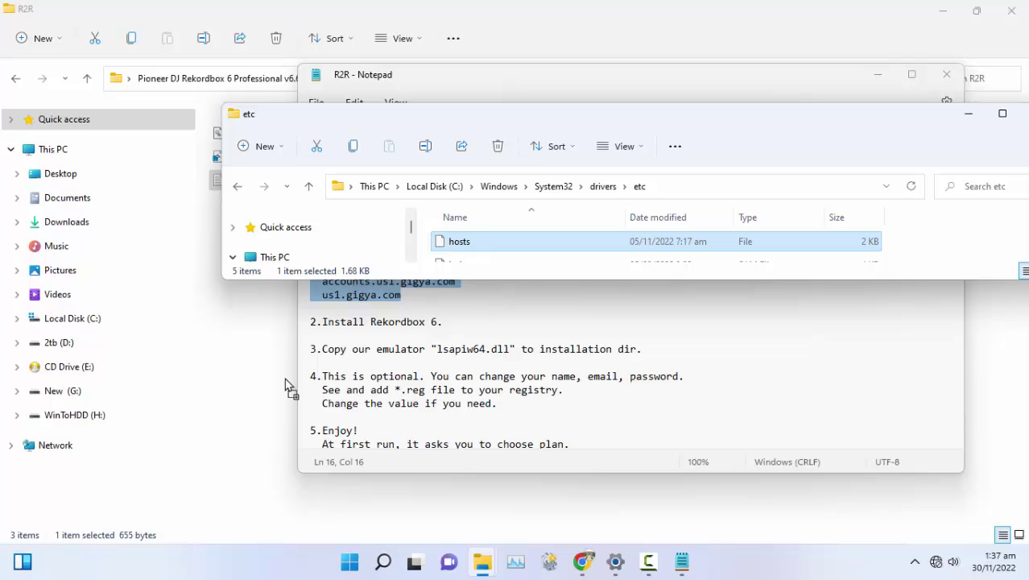
drag(284, 377, 264, 387)
click(475, 178)
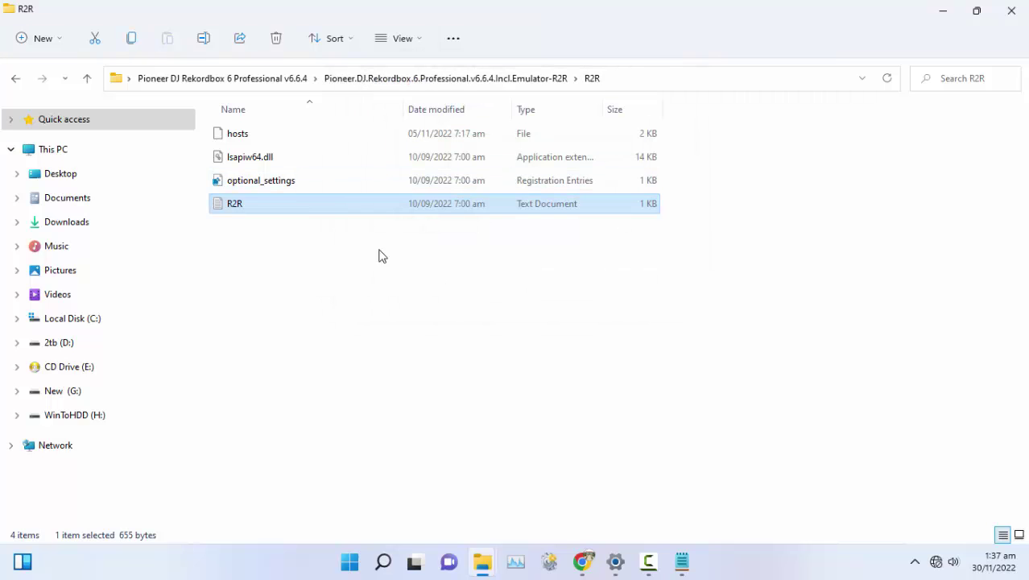
Open the hosts file in the R2R folder with Notepad.
click(482, 561)
click(231, 139)
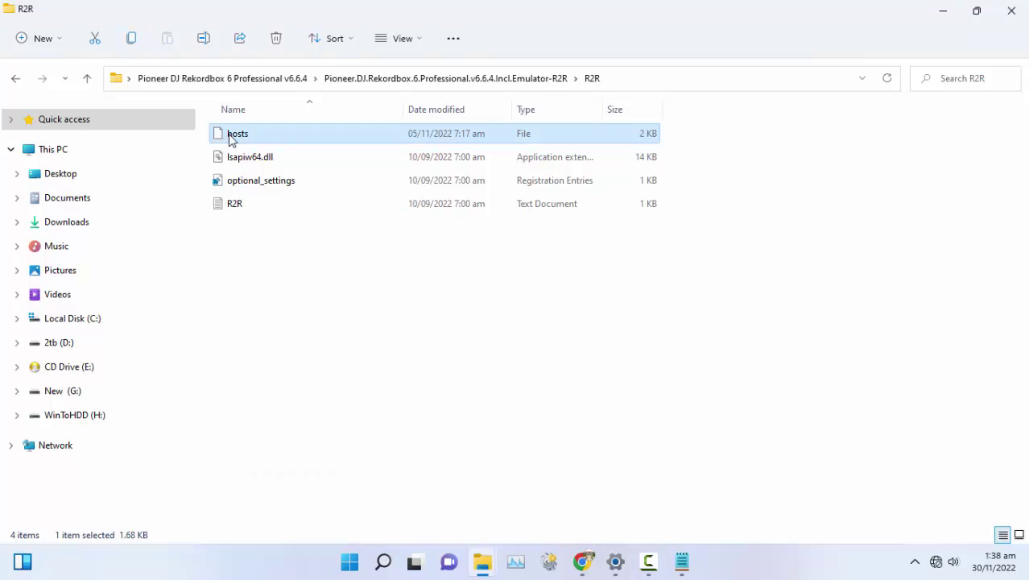
double_click(232, 138)
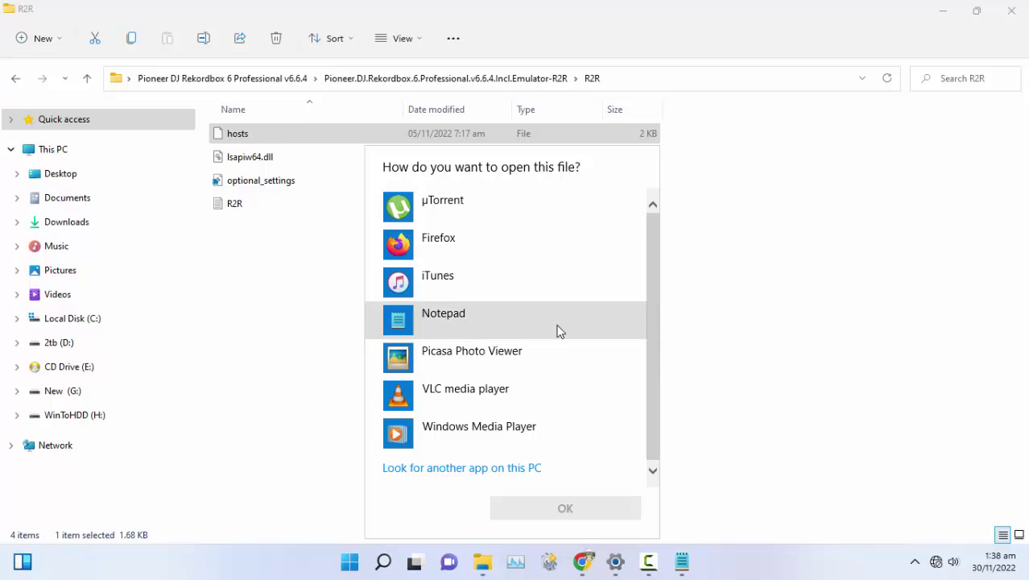
click(520, 327)
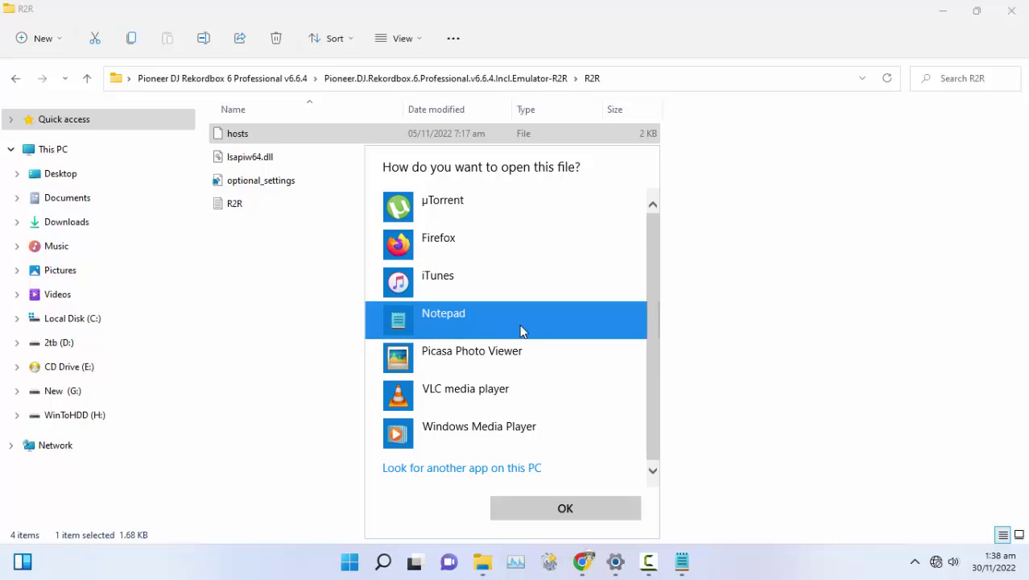
click(591, 507)
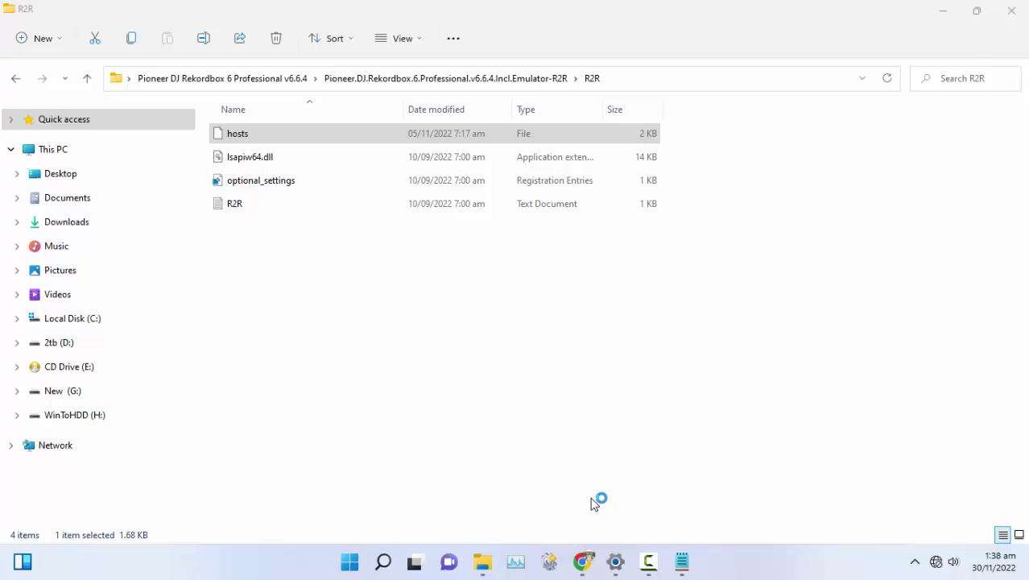
Paste the copied kuvo.com and gigya.com addresses after a blank line at the end of the hosts file and save it.
scroll(641, 365, down, 8)
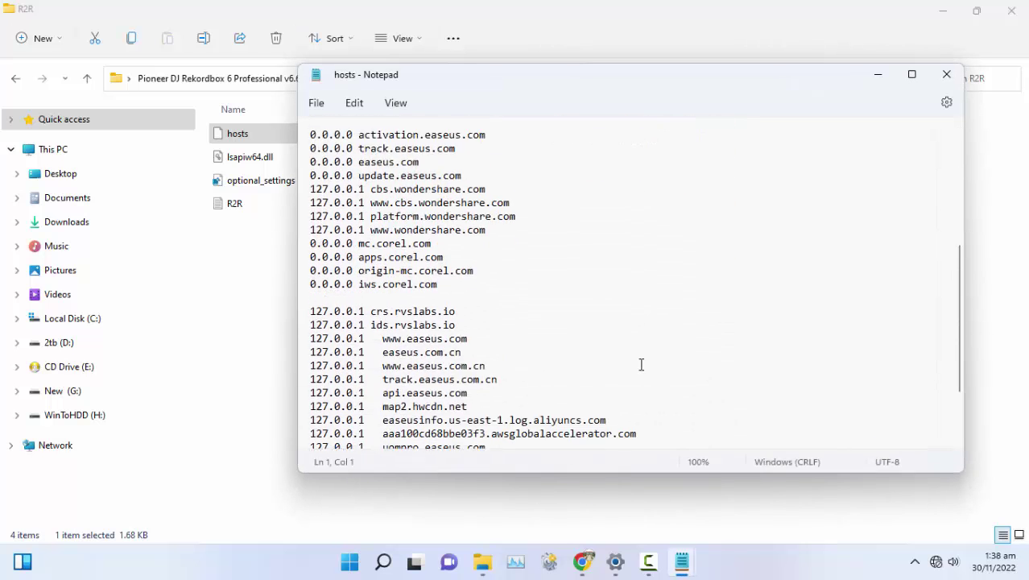
scroll(640, 364, down, 3)
click(600, 431)
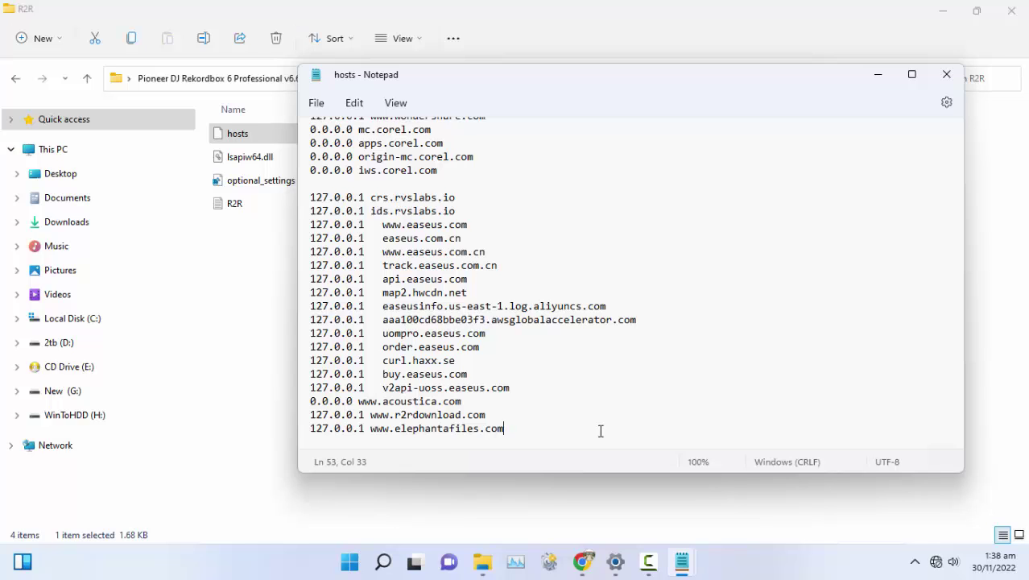
key(Return)
key(Return)
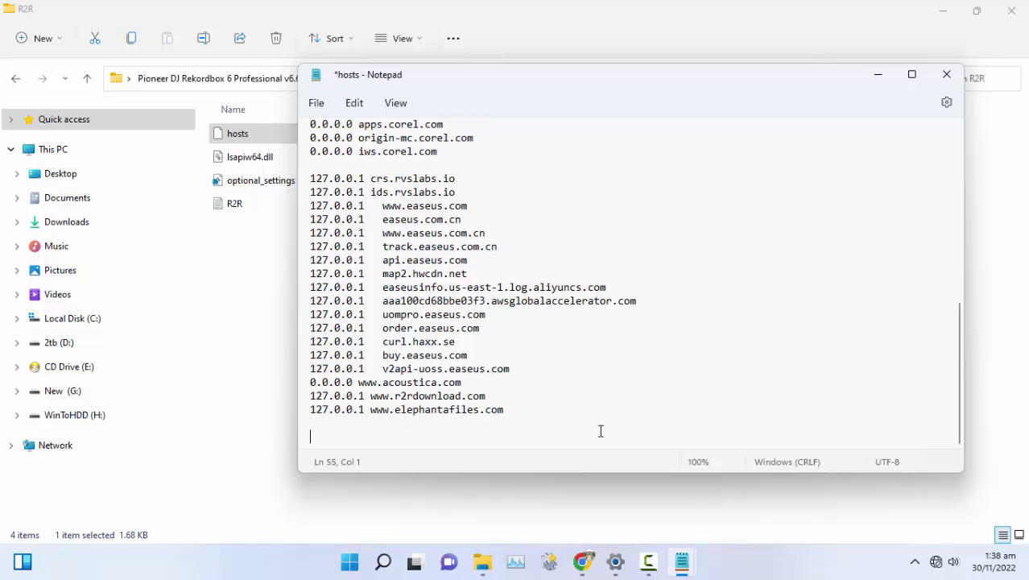
right_click(328, 437)
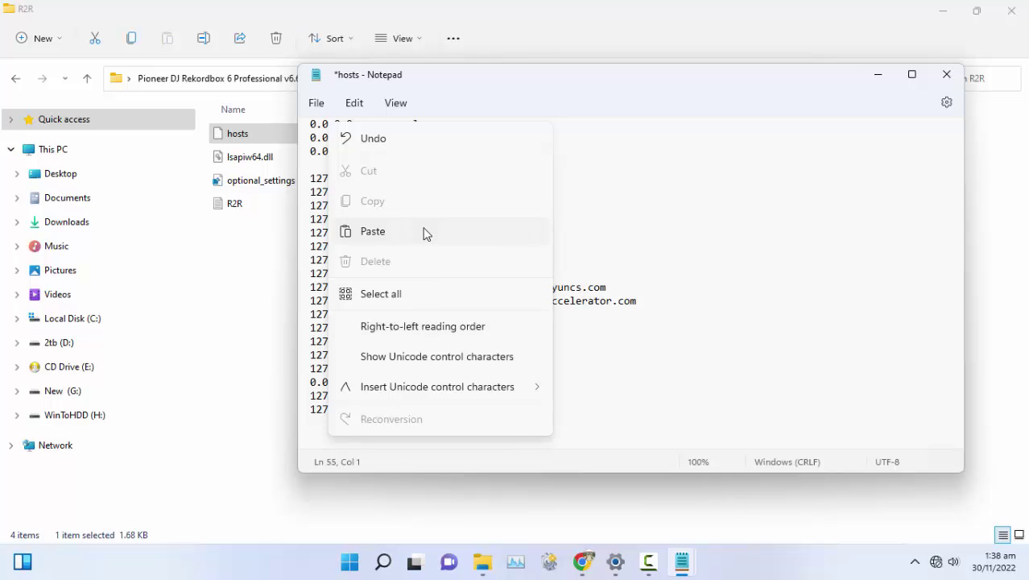
click(420, 231)
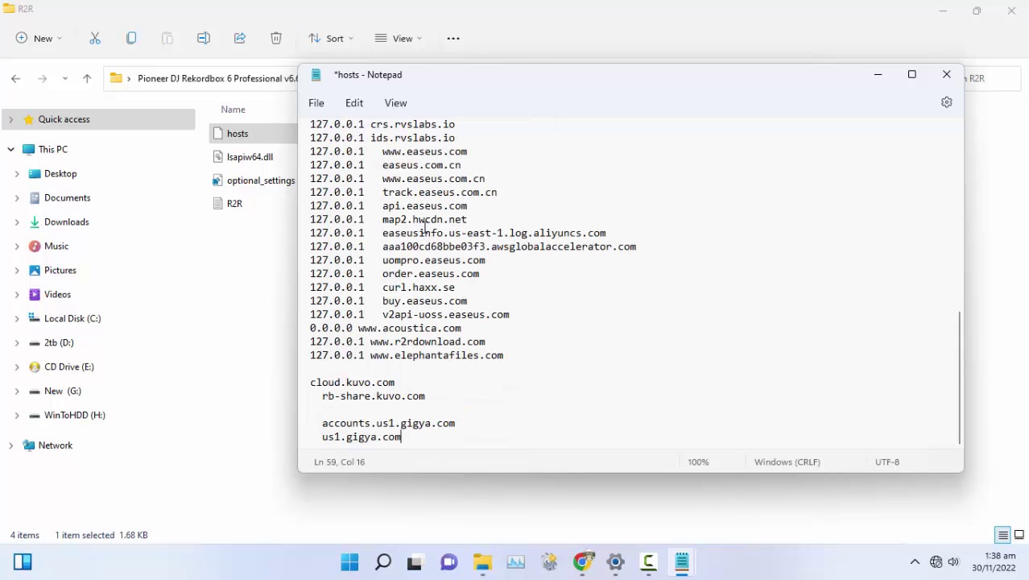
click(314, 103)
click(337, 204)
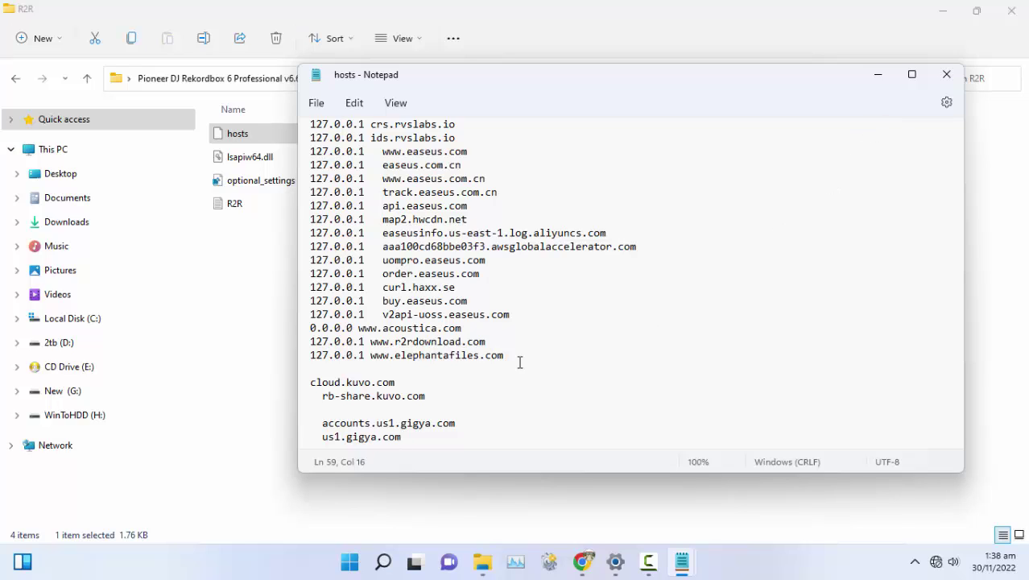
Copy 127.0.0.1 and insert it before the cloud.kuvo.com, rb-share.kuvo.com, accounts.us1.gigya.com and us1.gigya.com lines of the hosts file.
click(365, 355)
drag(365, 355, 312, 360)
key(ctrl+c)
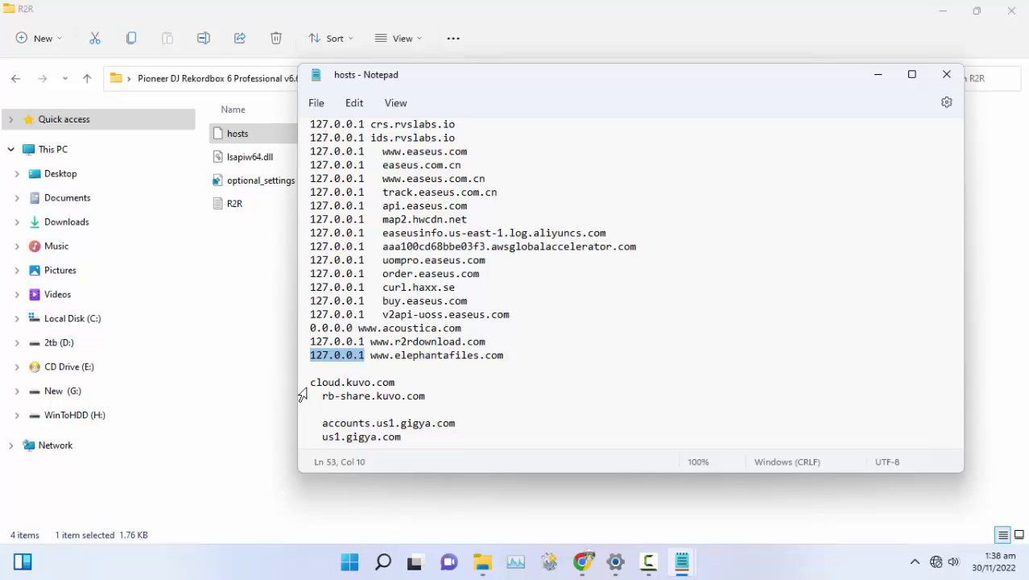
triple_click(304, 382)
click(314, 388)
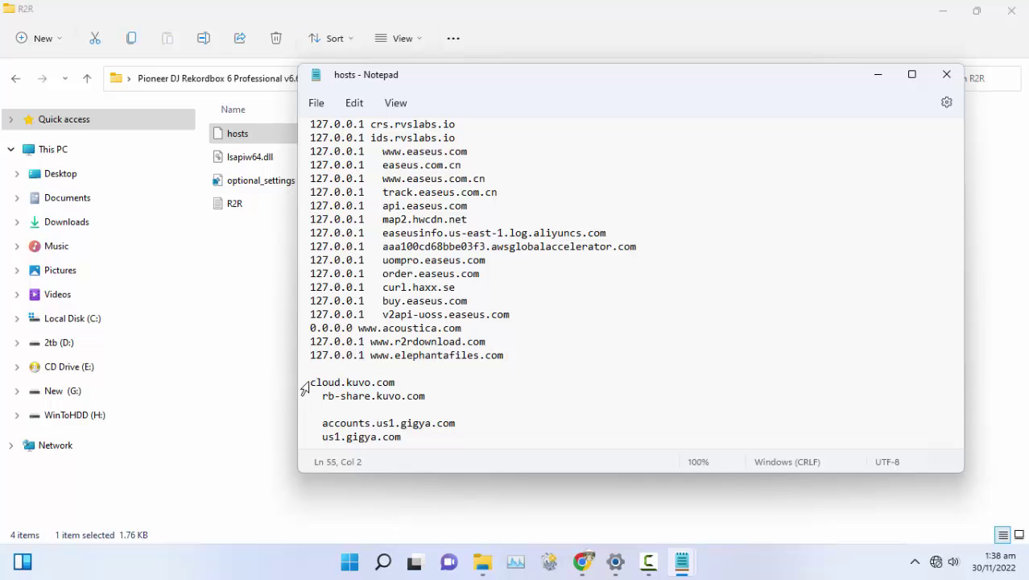
triple_click(313, 387)
click(313, 387)
key(ctrl+v)
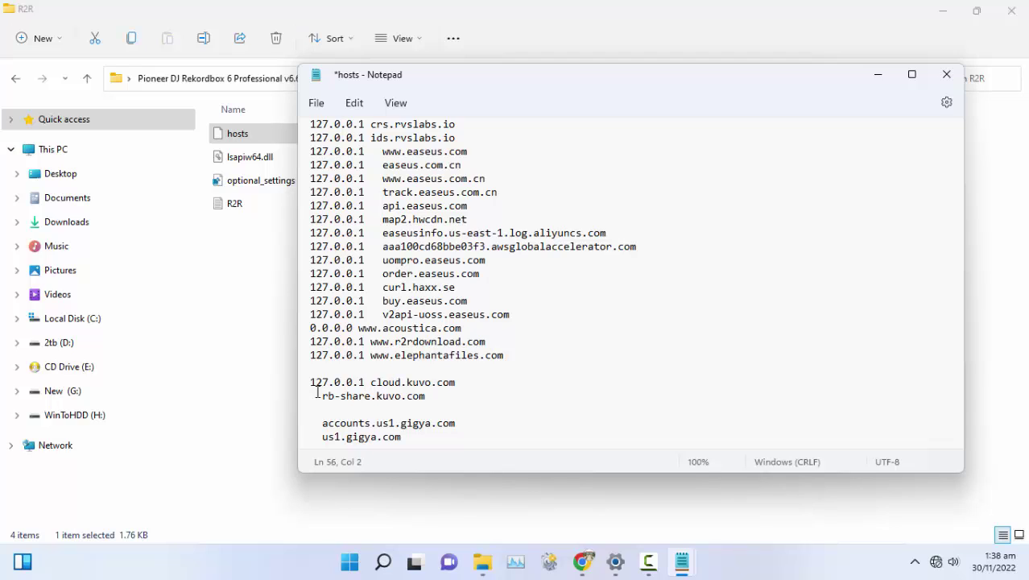
key(ctrl+v)
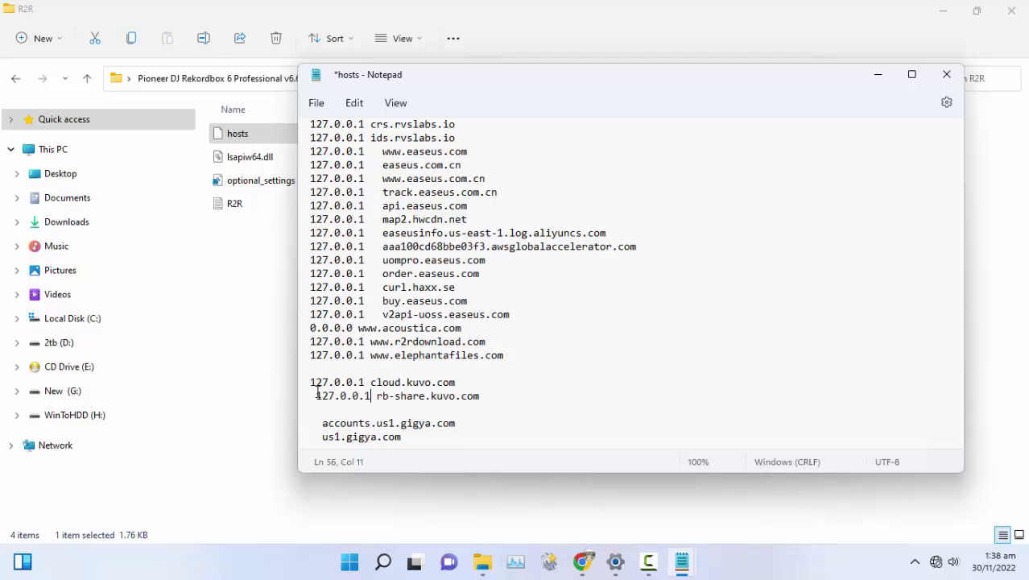
key(ctrl+v)
click(316, 435)
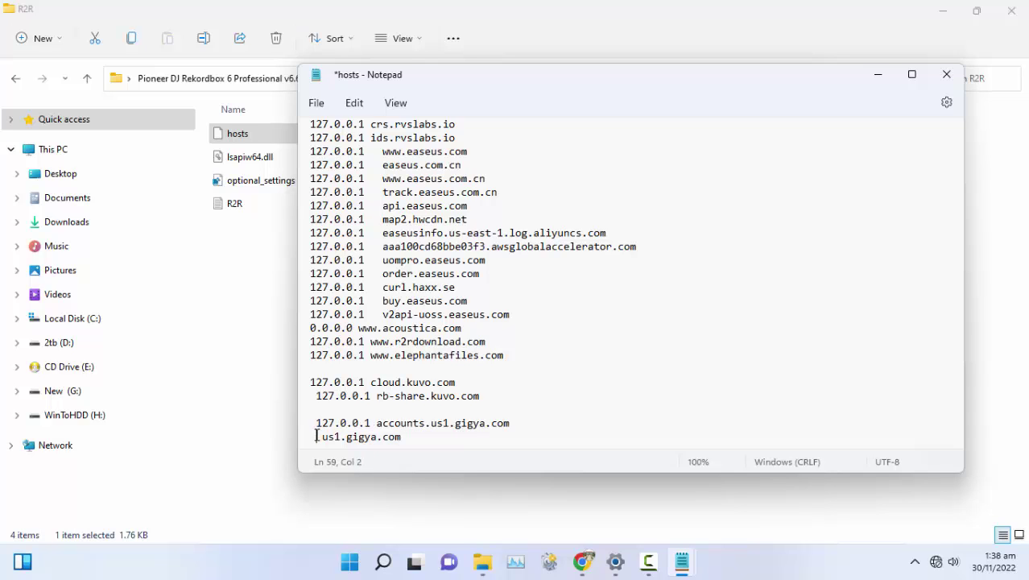
key(ctrl+v)
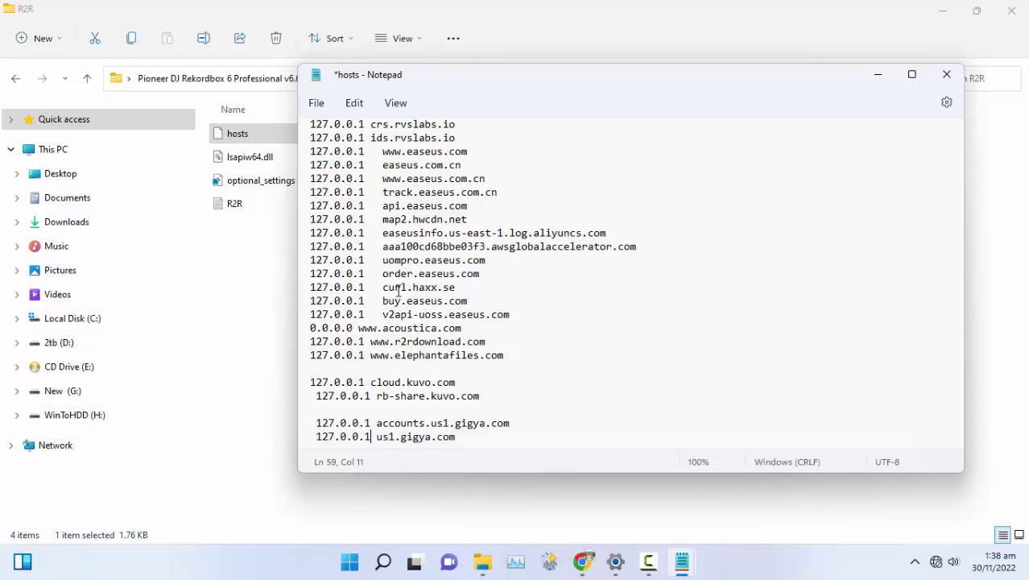
Remove the leading space from the rb-share.kuvo.com, accounts.us1.gigya.com and us1.gigya.com lines, and save and close the hosts file.
scroll(338, 347, up, 5)
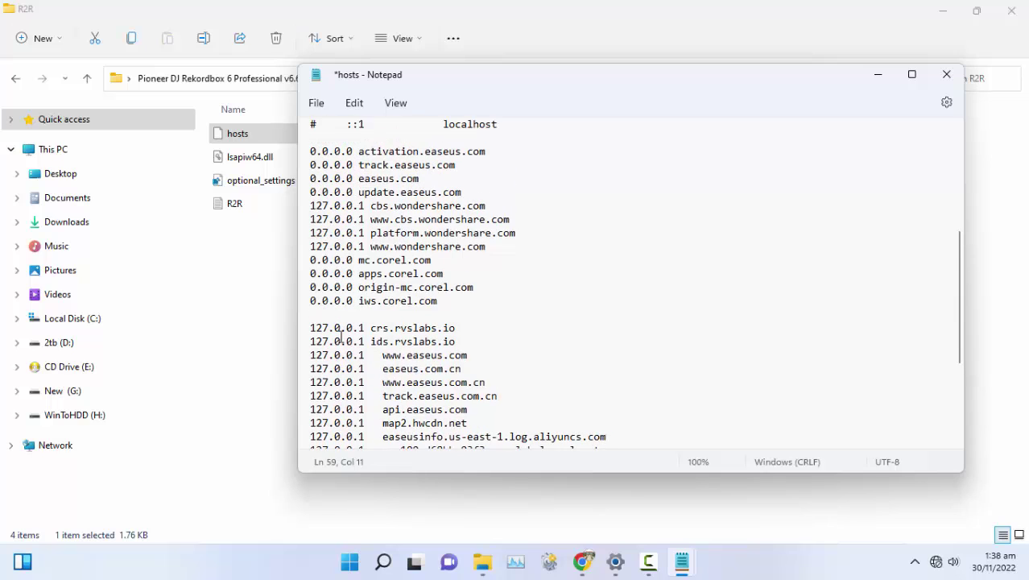
scroll(340, 336, down, 5)
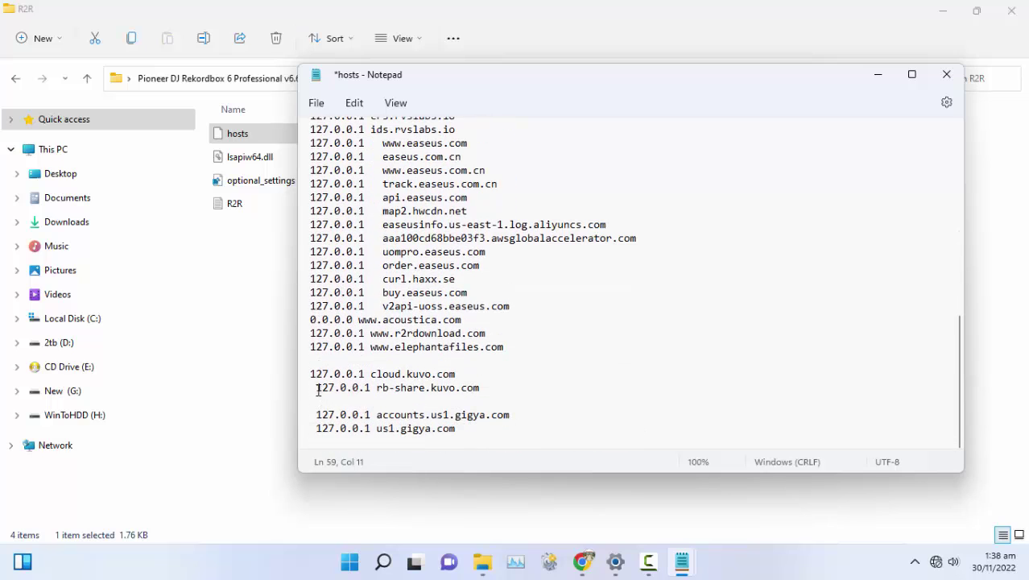
click(316, 388)
key(BackSpace)
click(316, 414)
key(BackSpace)
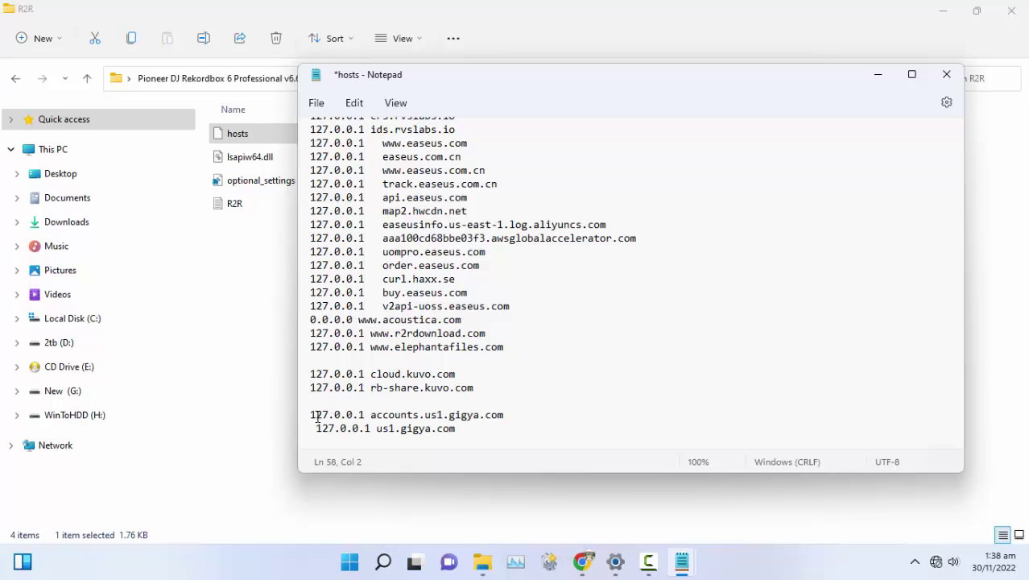
key(BackSpace)
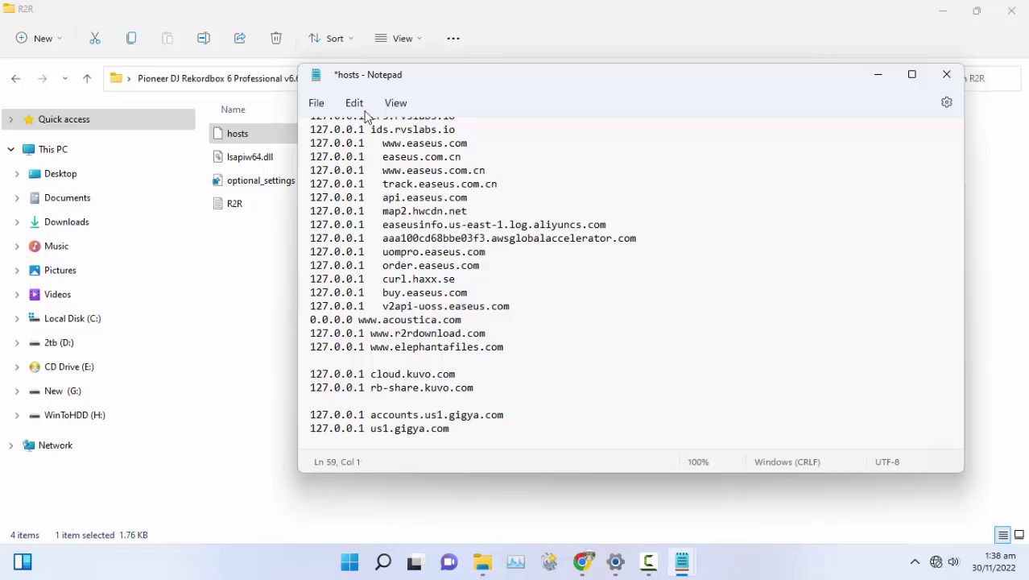
click(316, 103)
click(322, 207)
click(941, 74)
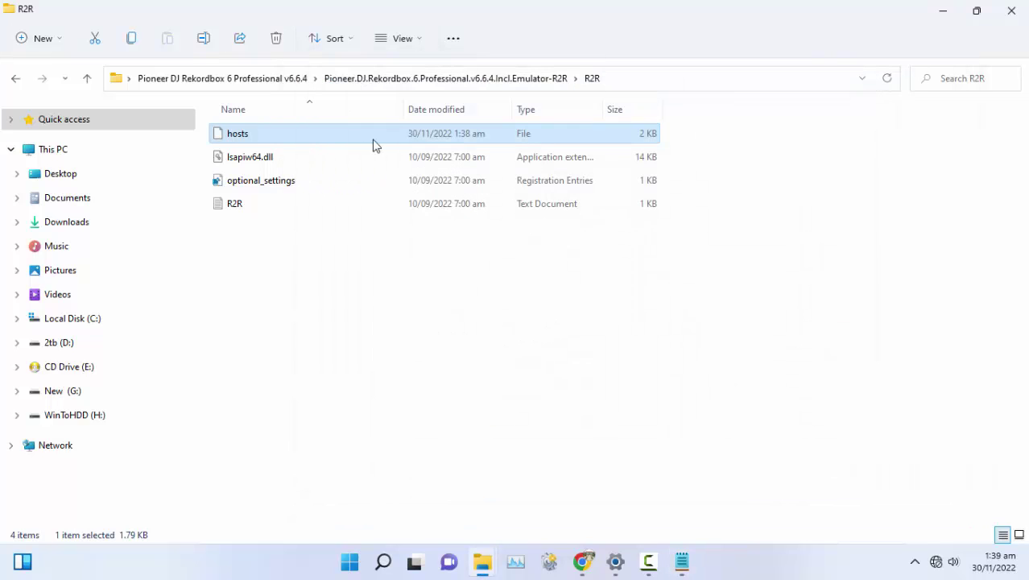
Move the edited hosts file from the R2R folder back to C:\Windows\System32\drivers\etc, granting administrator permission.
right_click(238, 137)
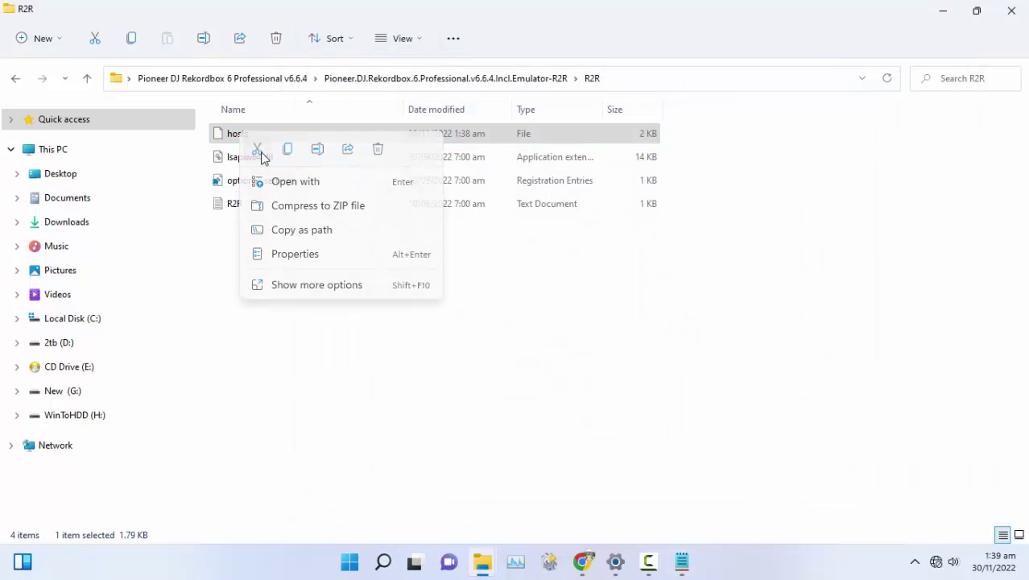
click(260, 149)
click(482, 561)
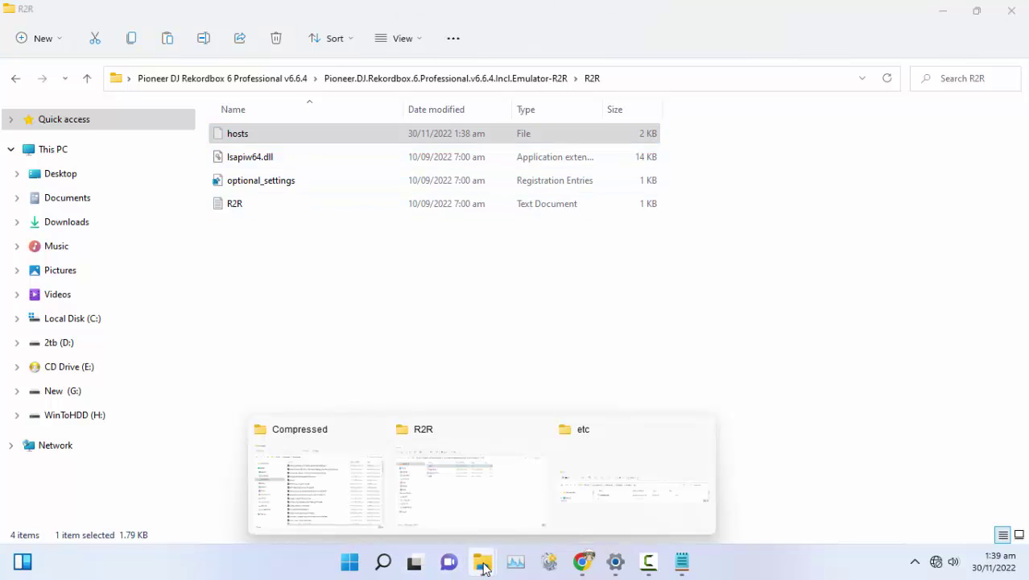
click(625, 497)
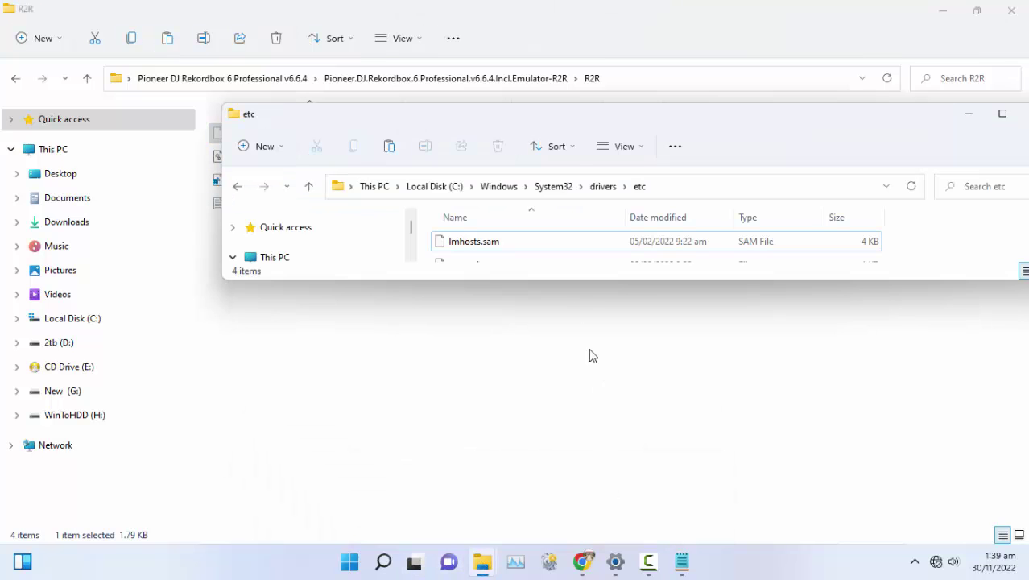
double_click(575, 106)
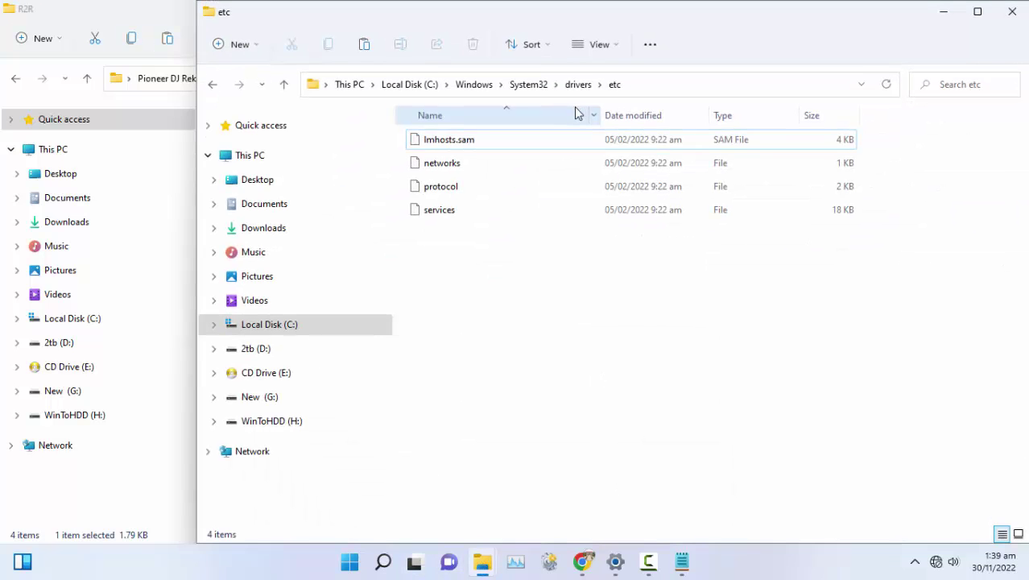
right_click(539, 354)
click(557, 363)
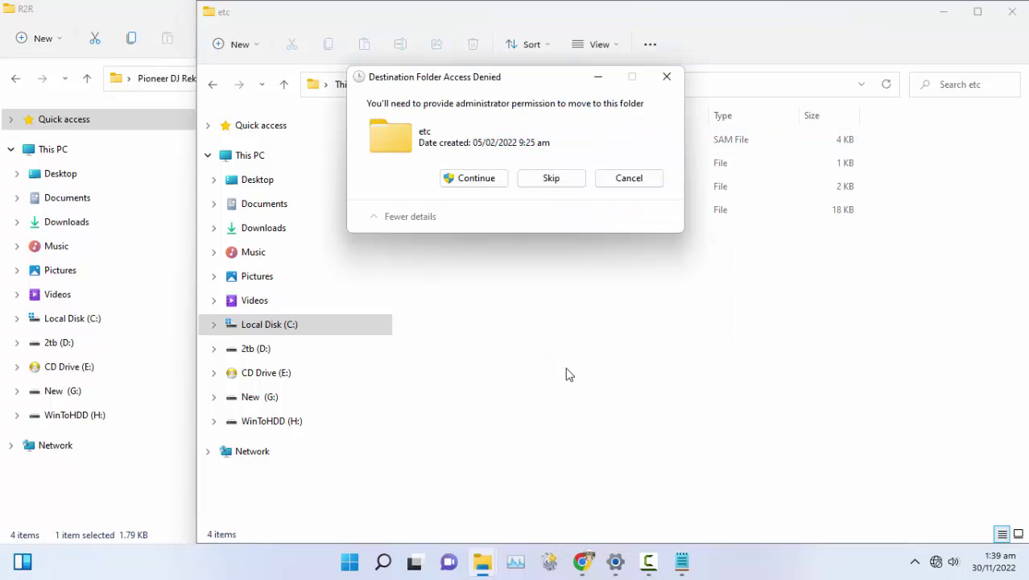
click(501, 182)
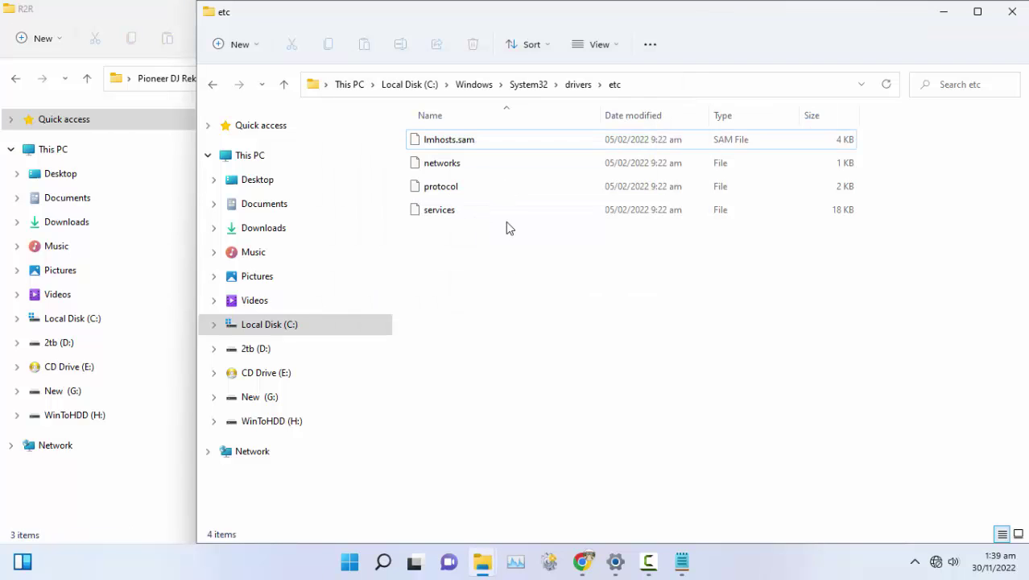
click(510, 314)
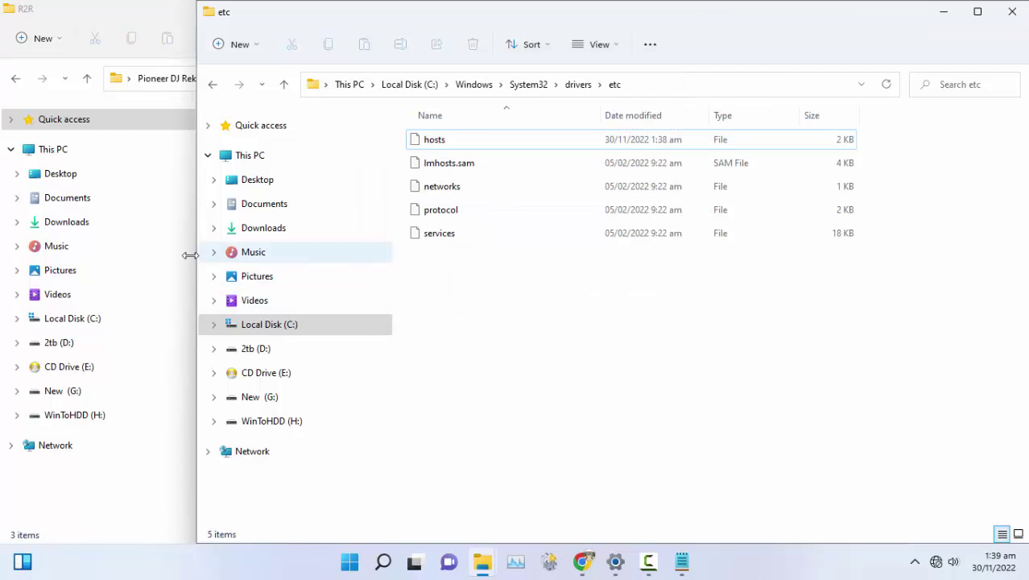
Return to the R2R folder and copy the lsapiw64.dll file.
click(174, 19)
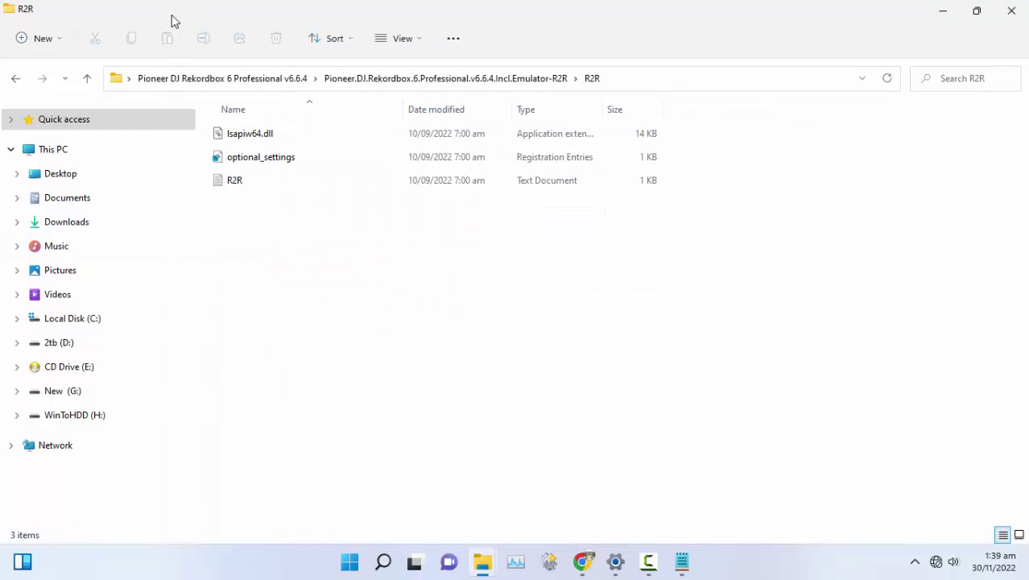
click(259, 134)
right_click(259, 134)
click(311, 144)
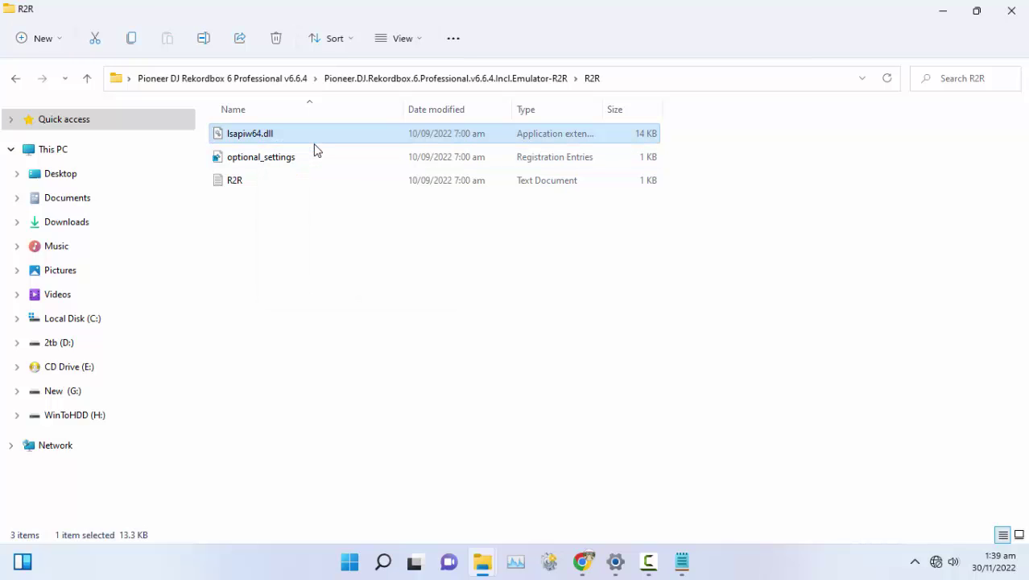
Check the remaining steps in the R2R text instructions and add the optional_settings file's entries to the registry.
click(680, 558)
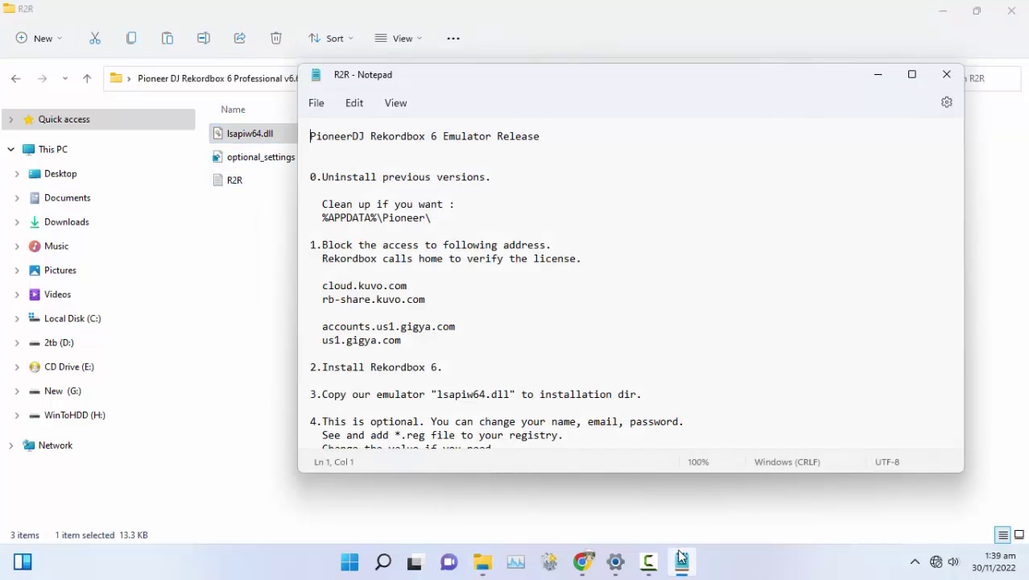
click(464, 323)
scroll(439, 306, down, 1)
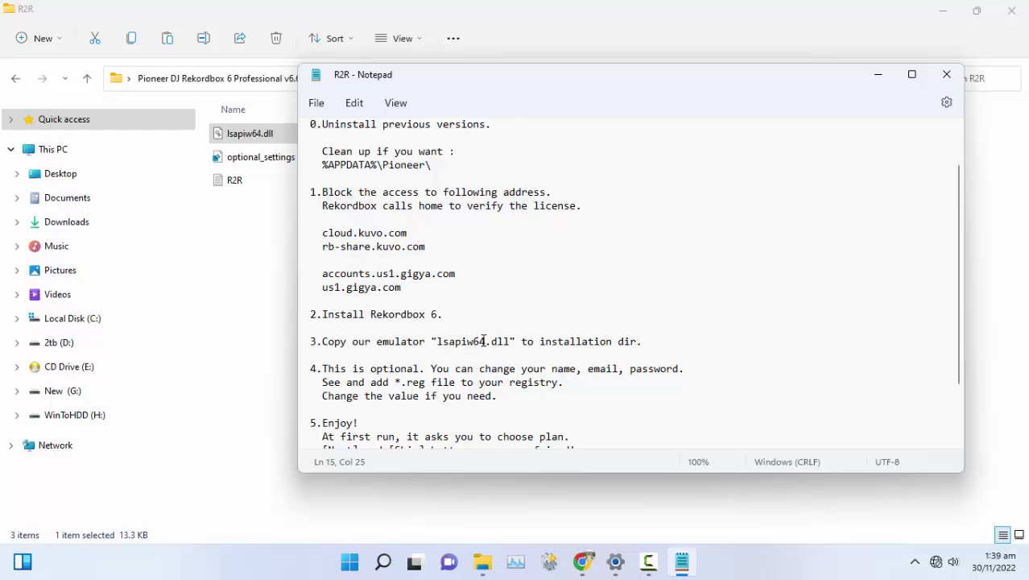
scroll(486, 338, down, 1)
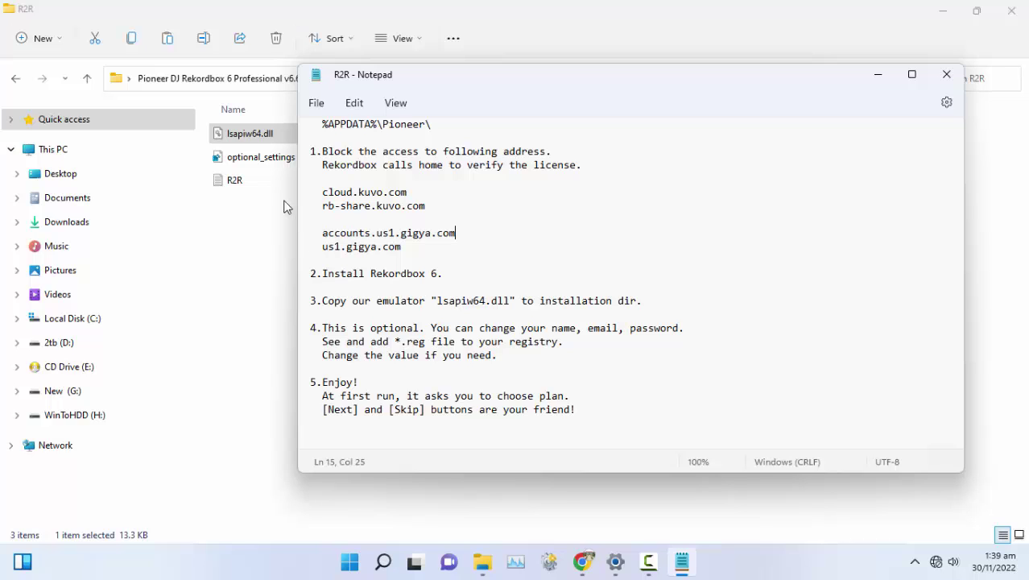
click(268, 161)
right_click(266, 160)
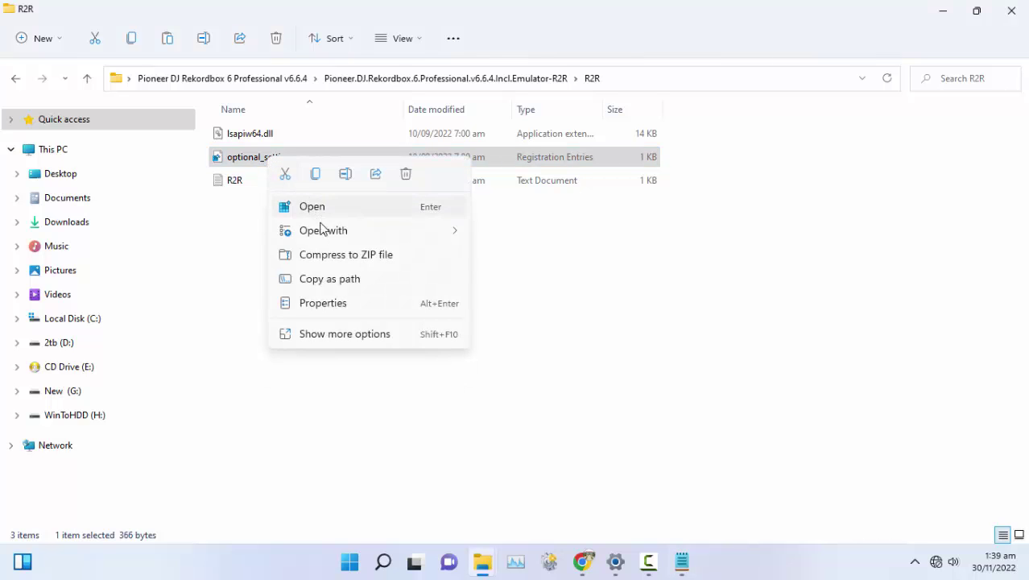
click(230, 157)
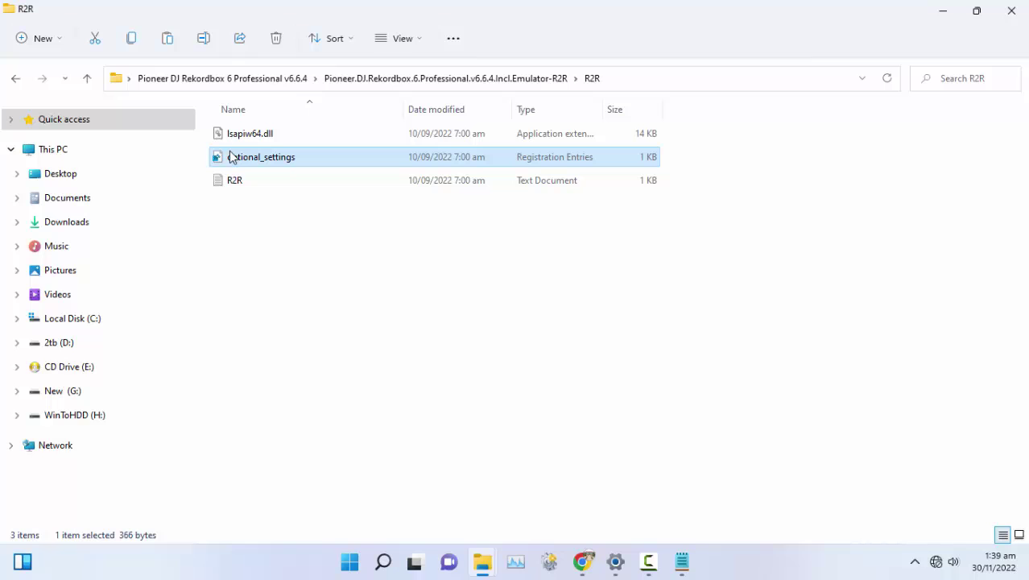
double_click(230, 157)
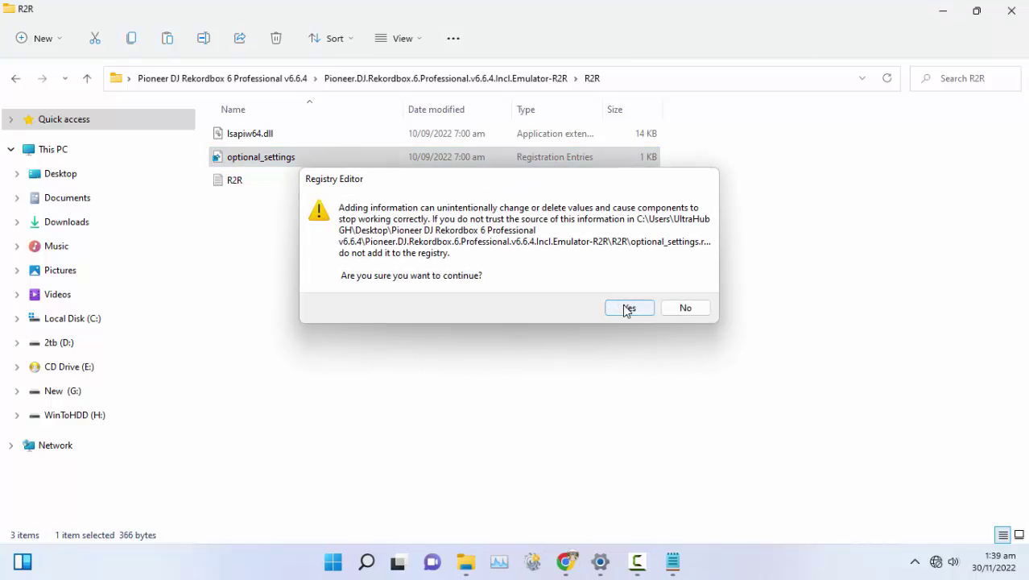
click(627, 309)
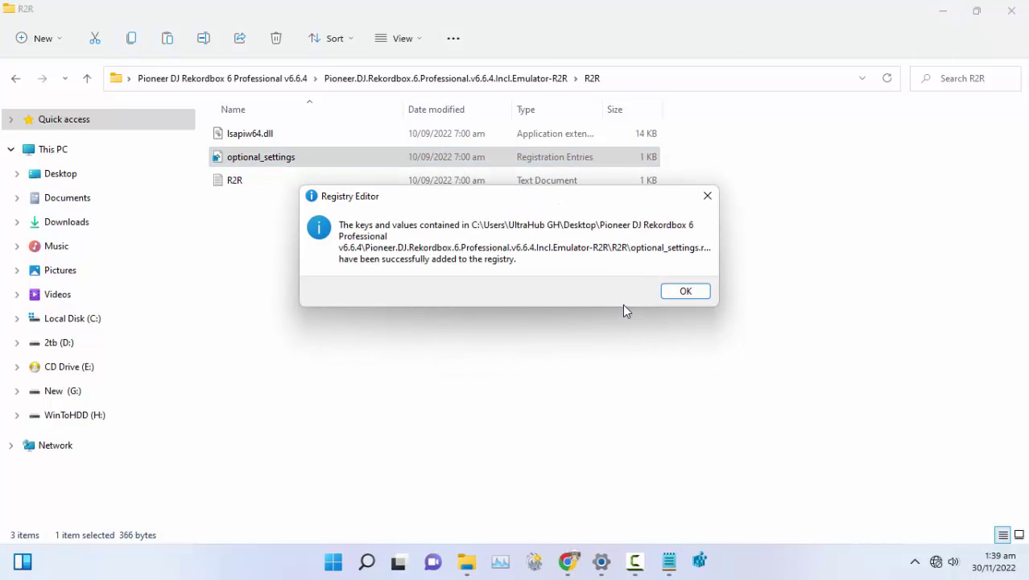
click(685, 293)
click(677, 287)
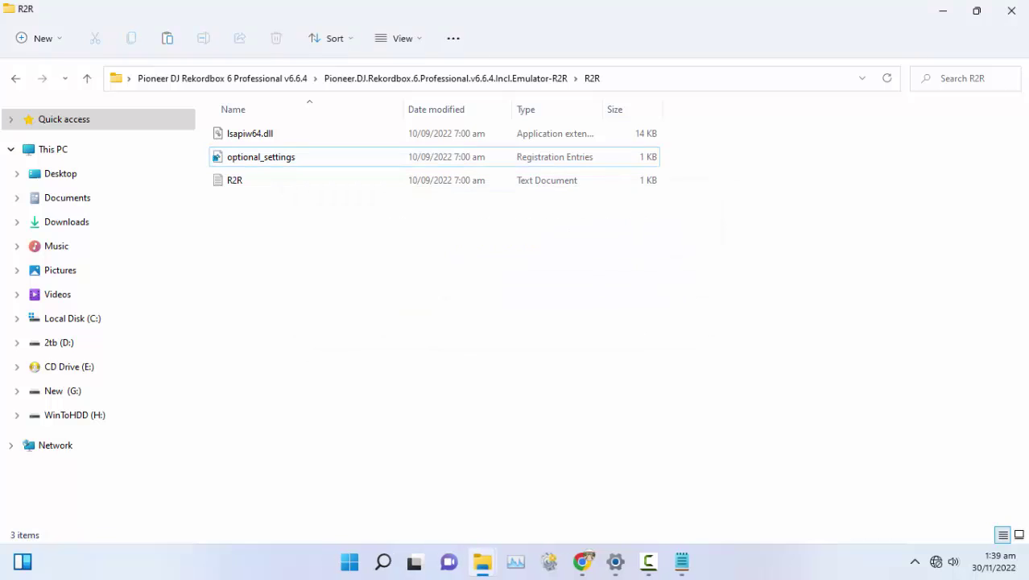
Show the desktop and open the file location of the rekordbox 6 shortcut, stretching the folder window to full height.
click(1026, 565)
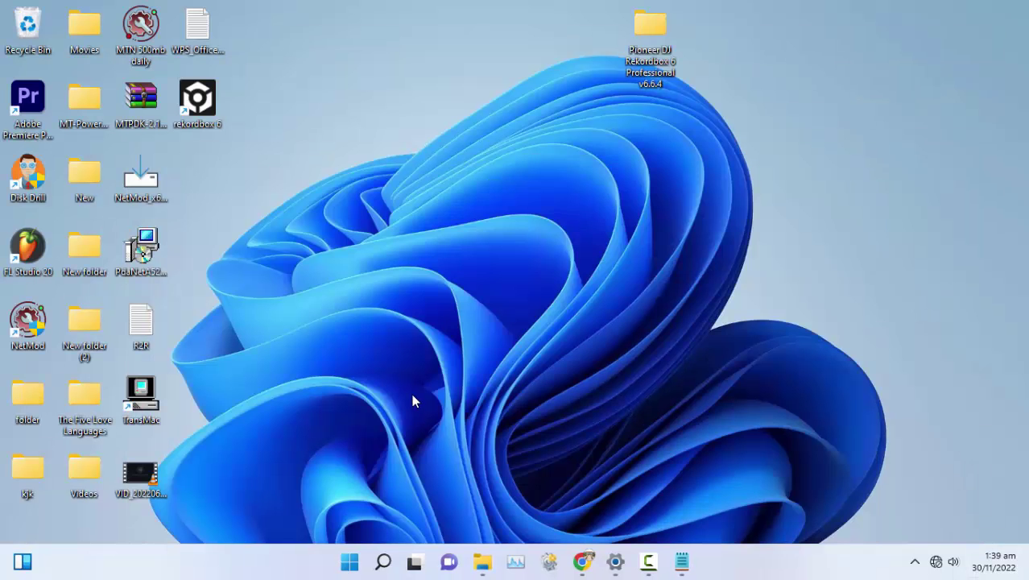
right_click(206, 96)
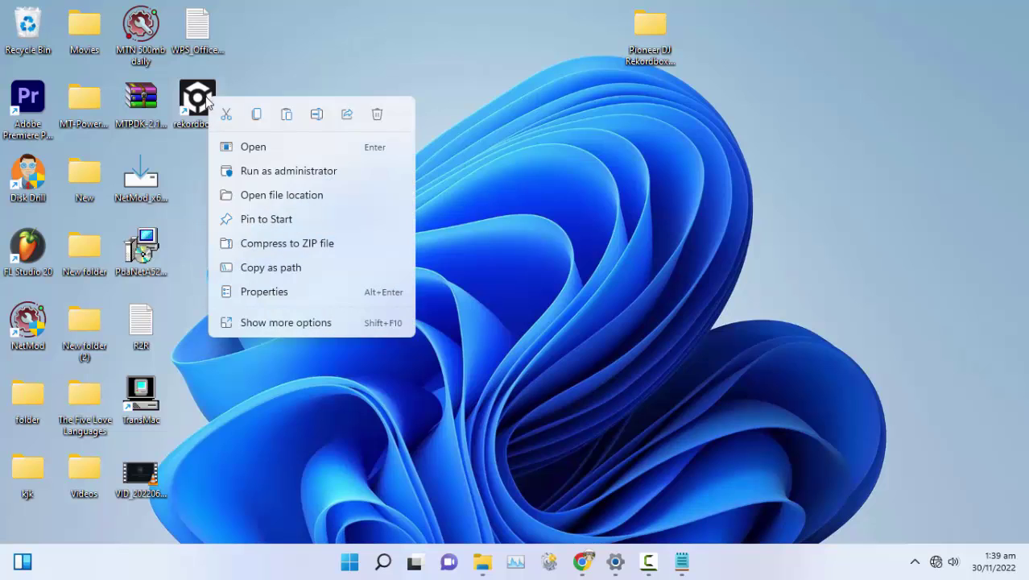
click(301, 195)
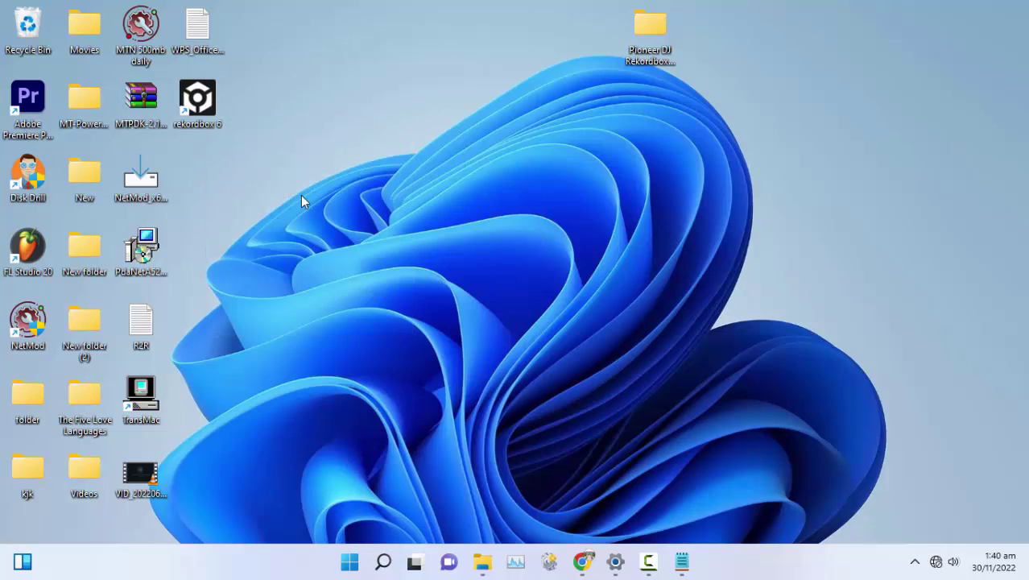
double_click(437, 4)
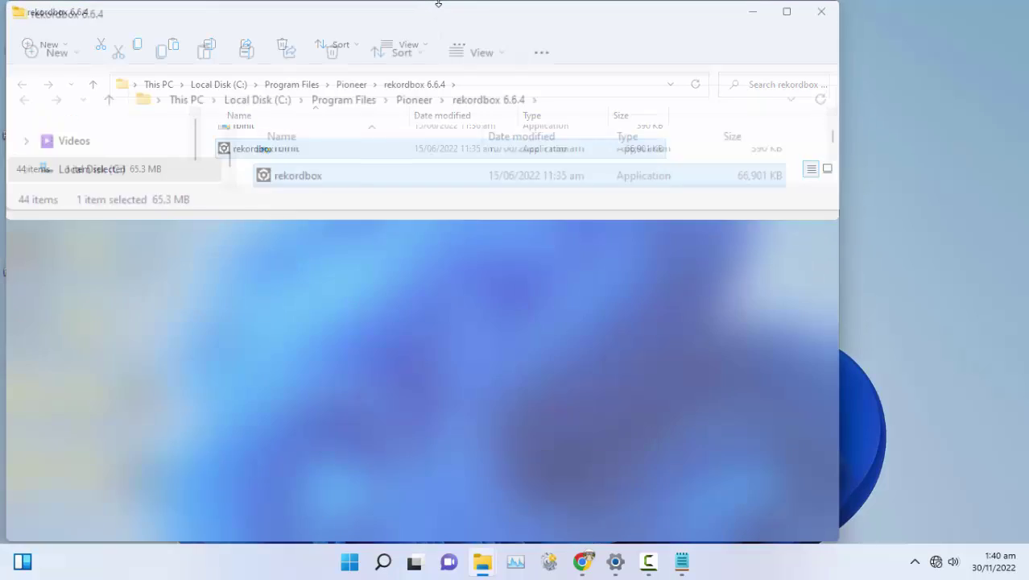
Paste lsapiw64.dll into the rekordbox 6.6.4 program folder, replacing the existing file with administrator permission.
click(744, 320)
right_click(744, 320)
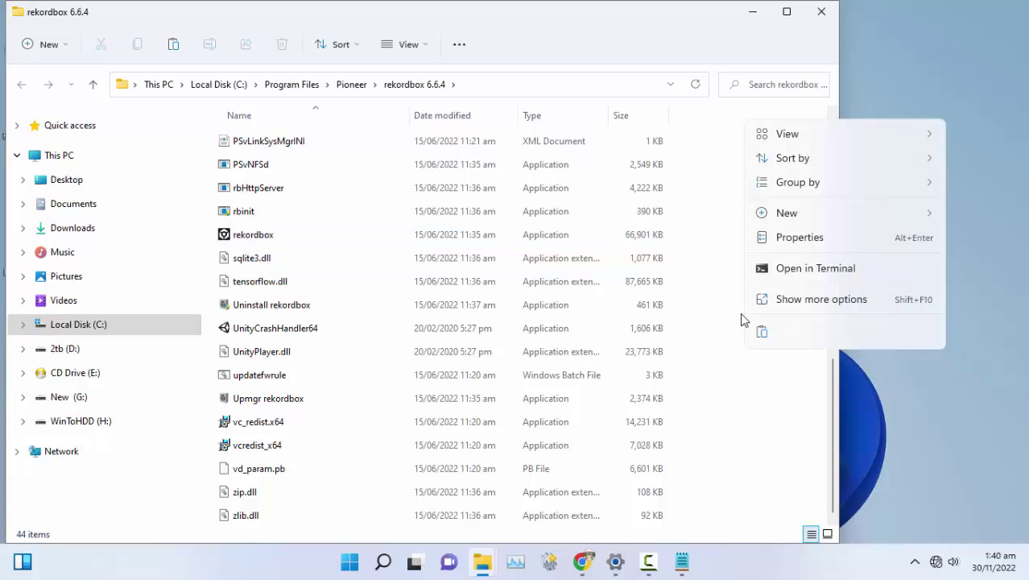
click(762, 329)
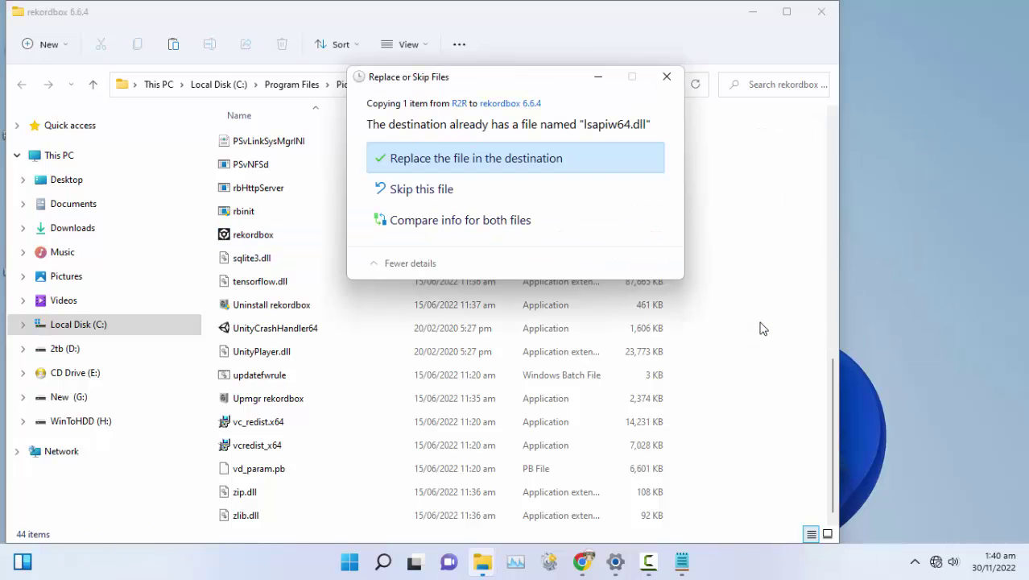
click(548, 159)
click(492, 175)
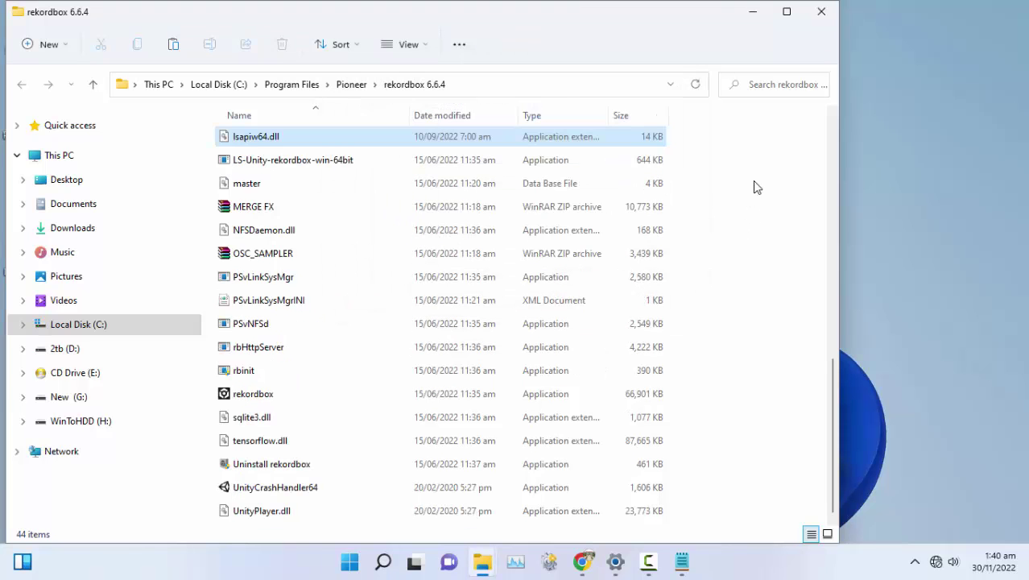
Close the program folder and test-launch rekordbox 6 from its desktop shortcut, quitting it once the main window has loaded.
click(822, 13)
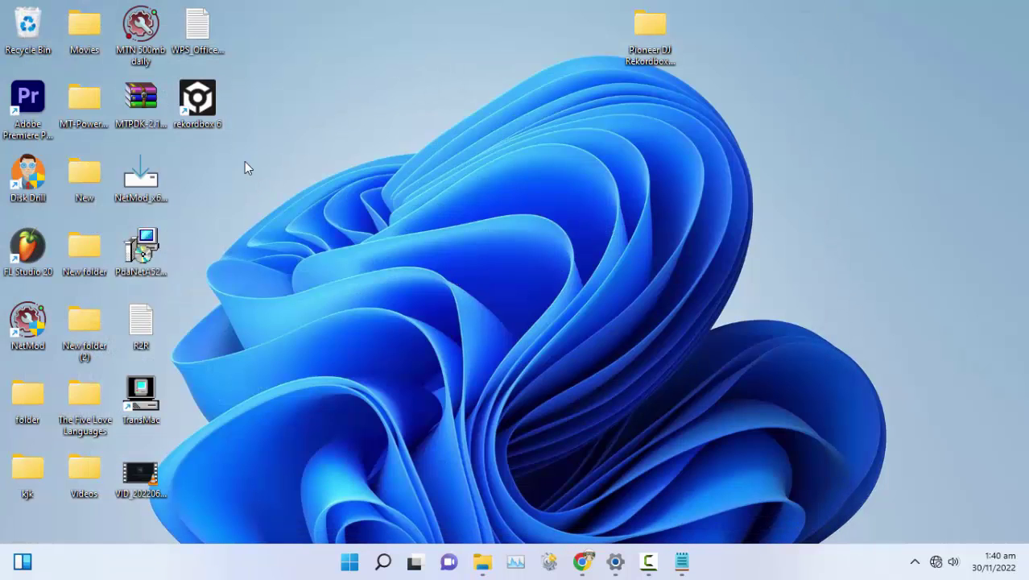
double_click(215, 105)
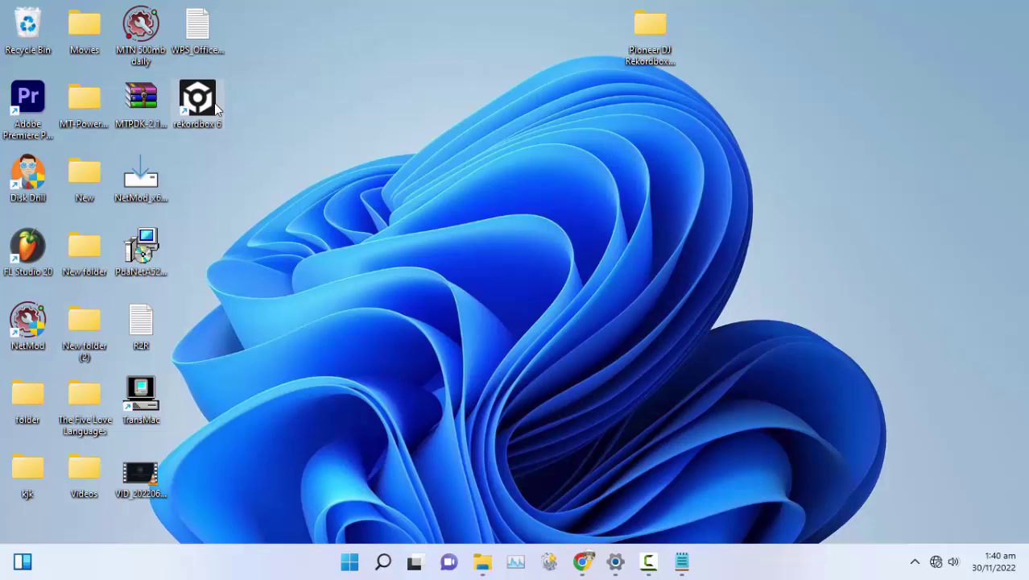
double_click(214, 107)
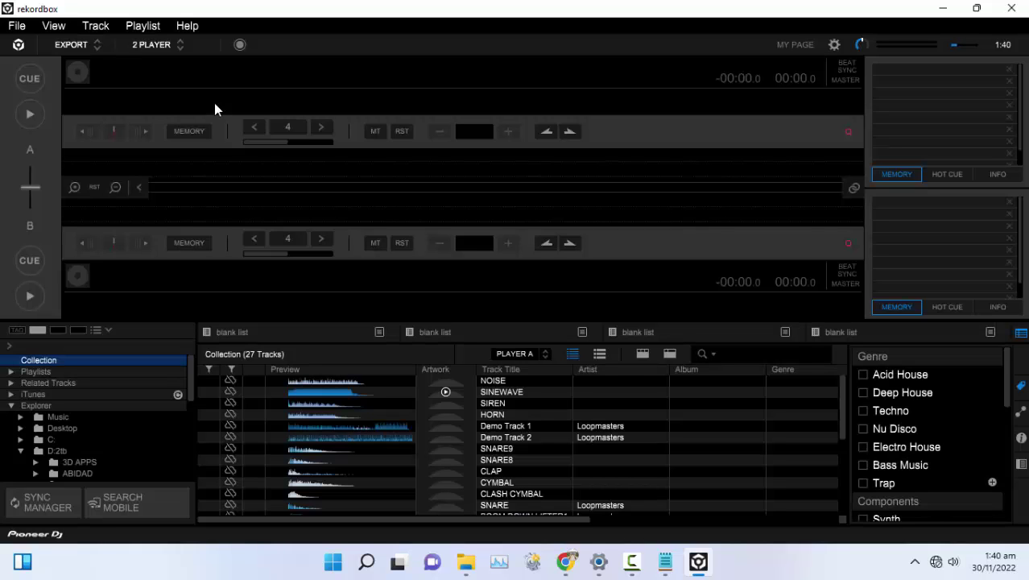
click(1008, 8)
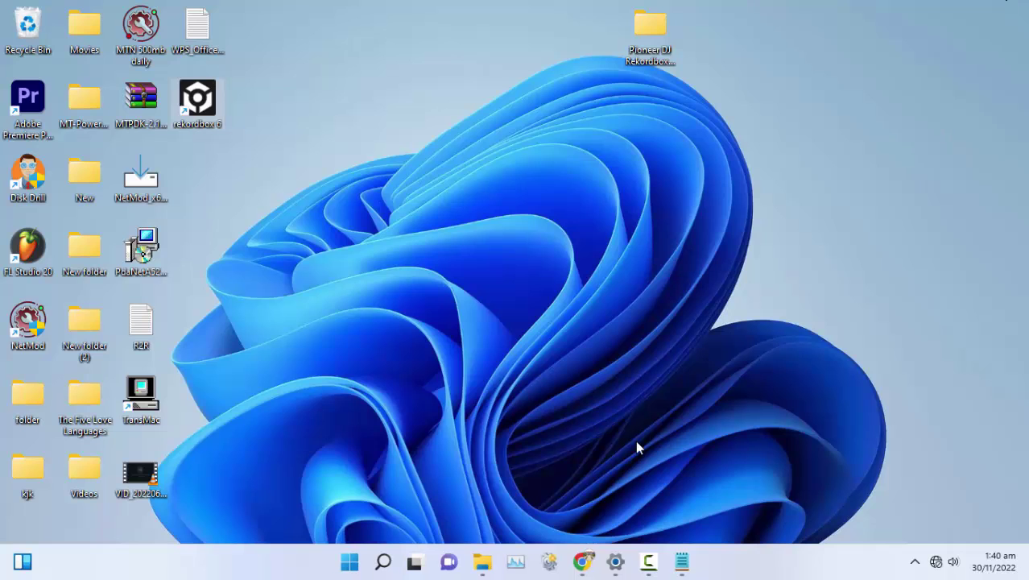
Enable the Ethernet adapter (Intel 82567LM-3 Gigabit) in Windows advanced network settings and minimise the Settings window.
click(616, 562)
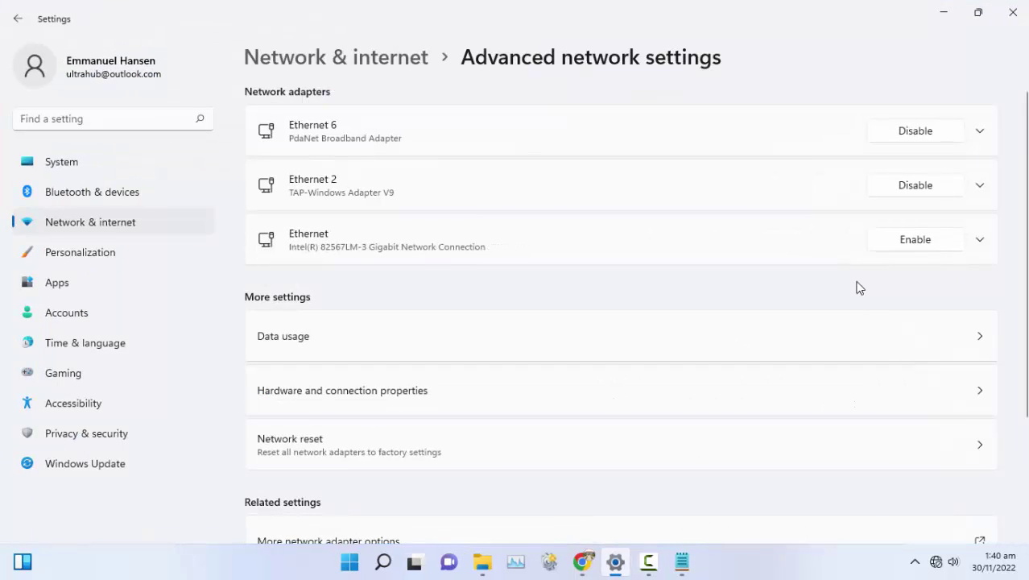
click(888, 237)
click(943, 12)
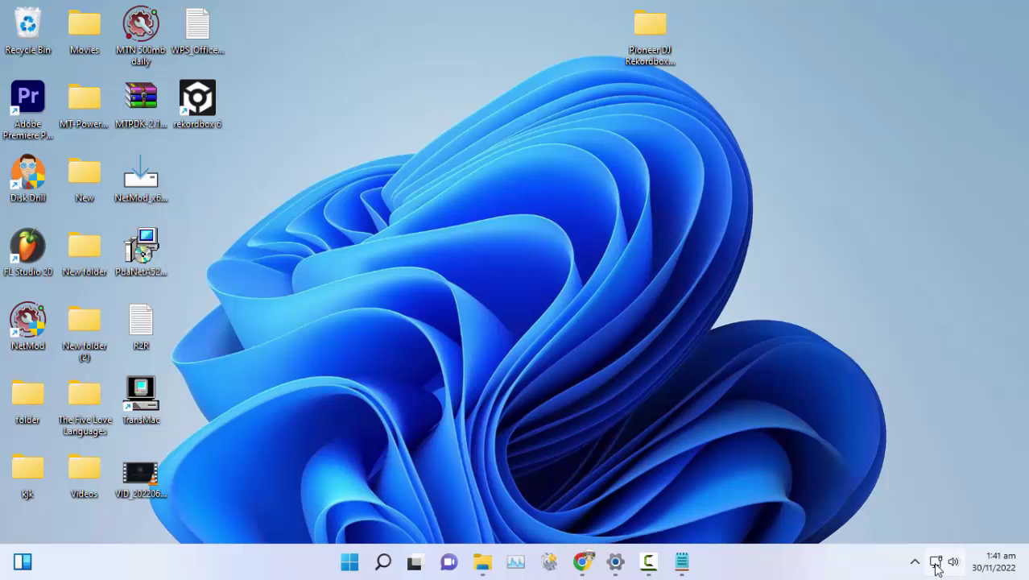
Switch to Chrome and load the MediaFire shortcut in a new tab to test the internet connection, minimising the browser when done.
click(581, 561)
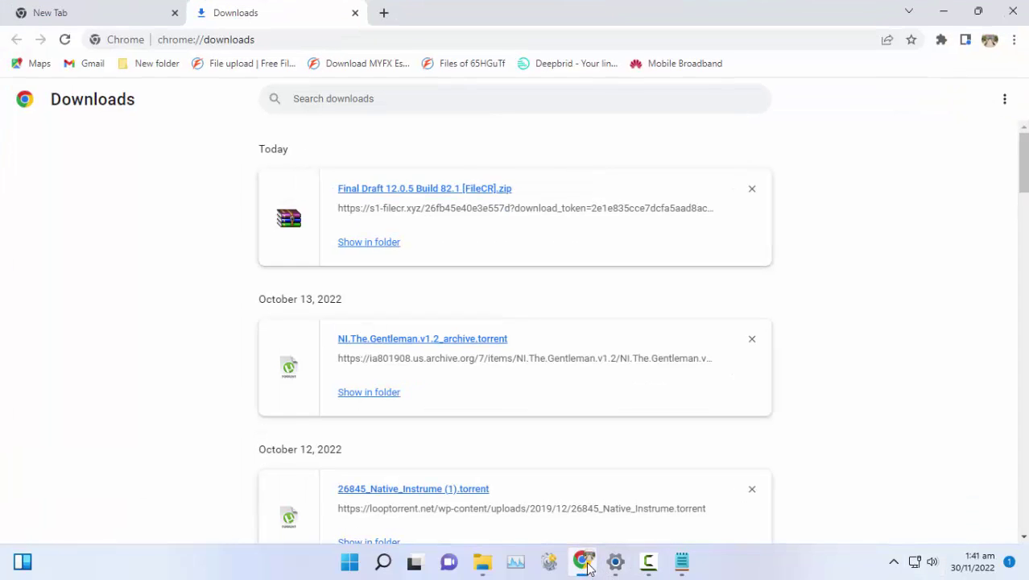
click(383, 12)
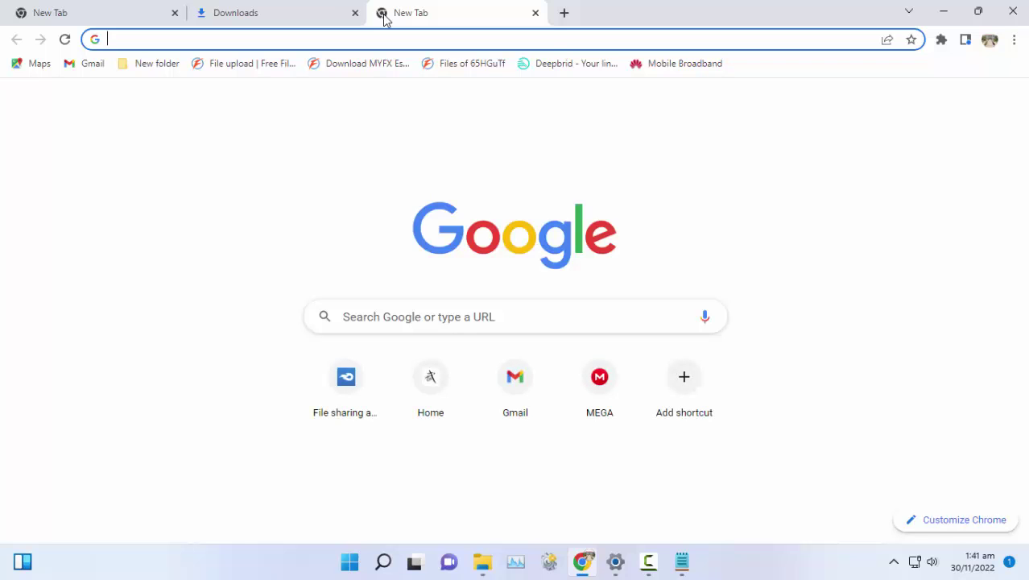
click(343, 382)
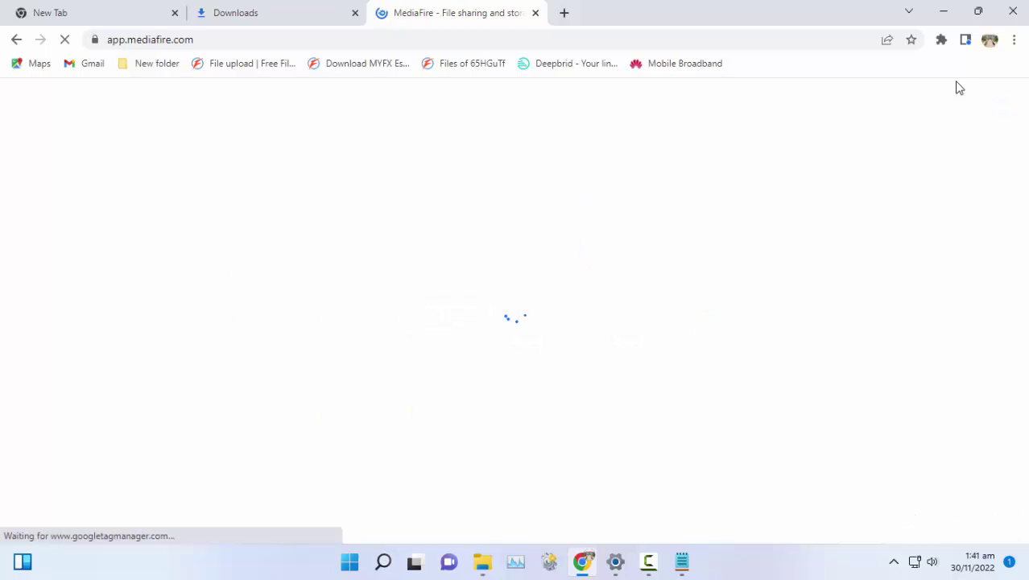
click(948, 13)
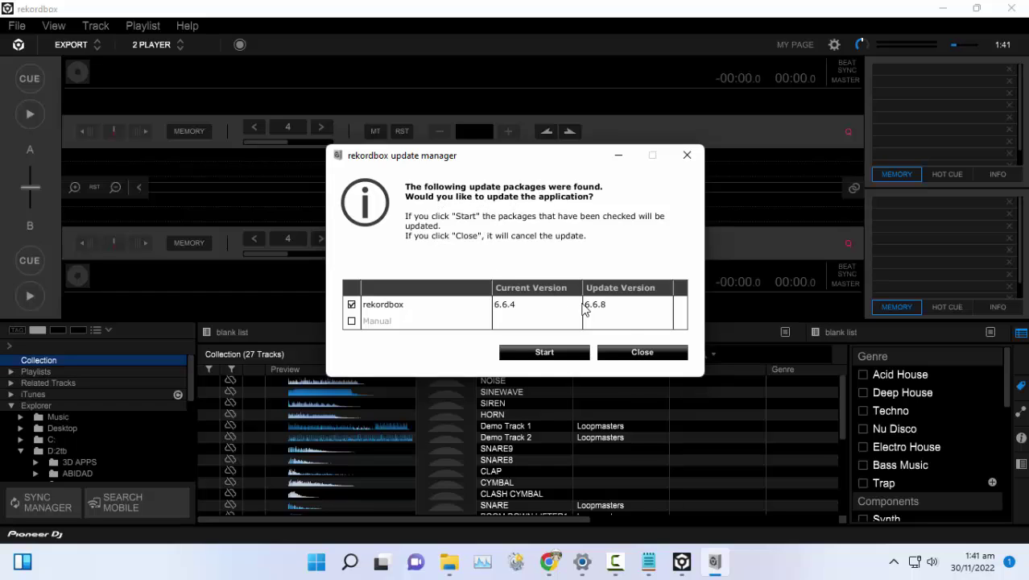
Decline the rekordbox update to 6.6.8 and view the version and licence details in About rekordbox, quitting the program when done.
click(644, 354)
click(177, 27)
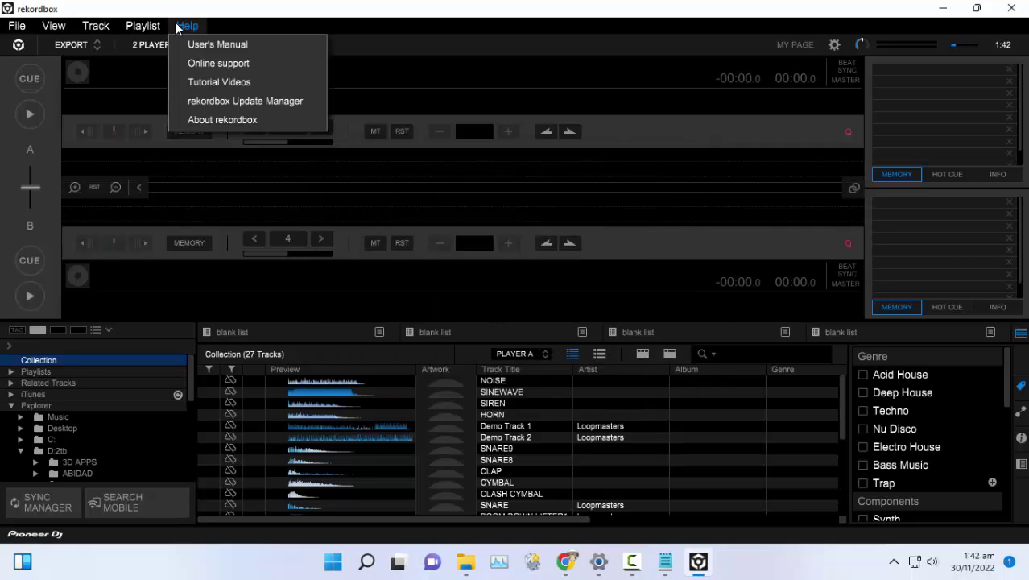
click(210, 119)
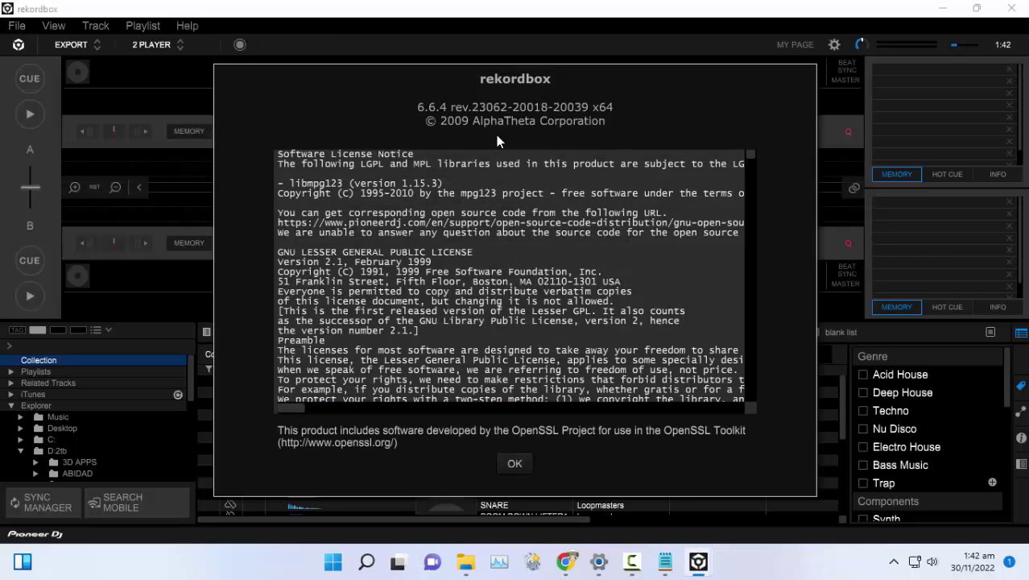
scroll(510, 314, down, 5)
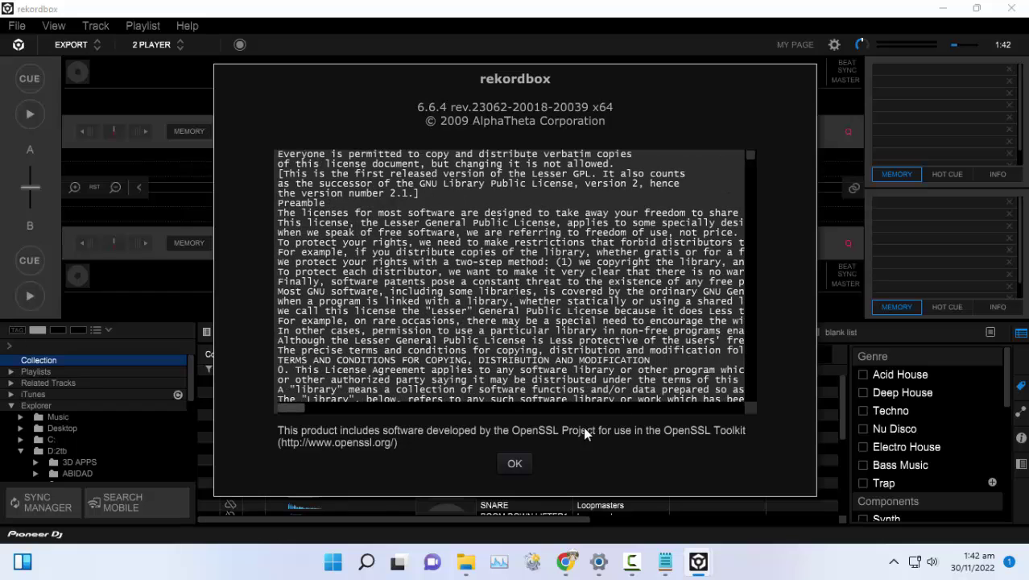
click(514, 463)
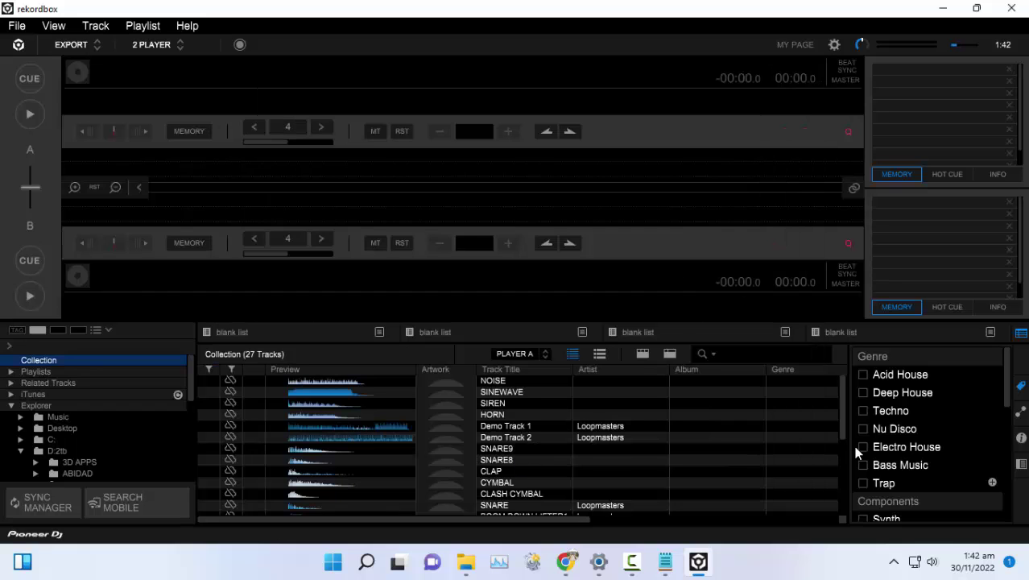
click(1011, 10)
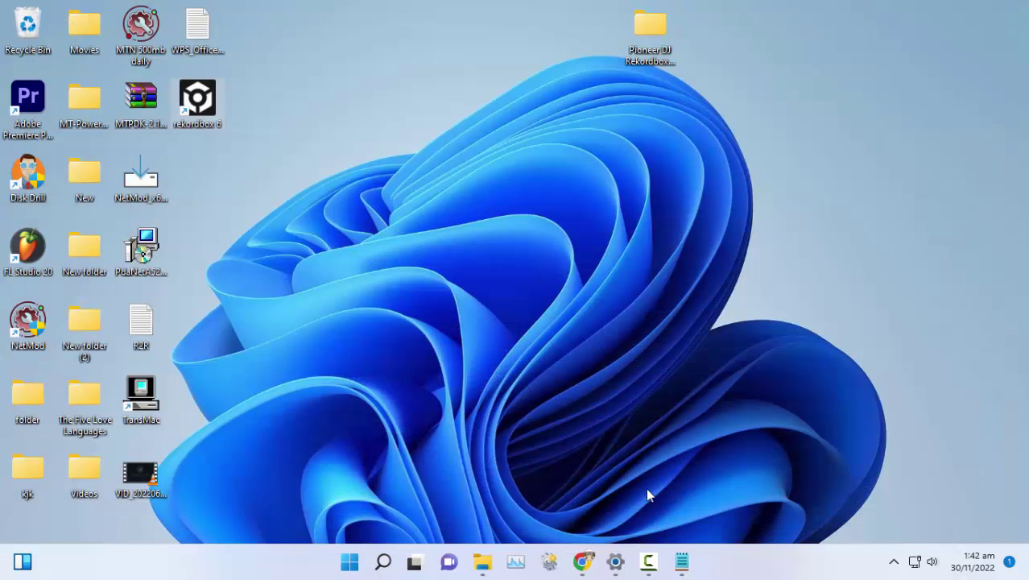